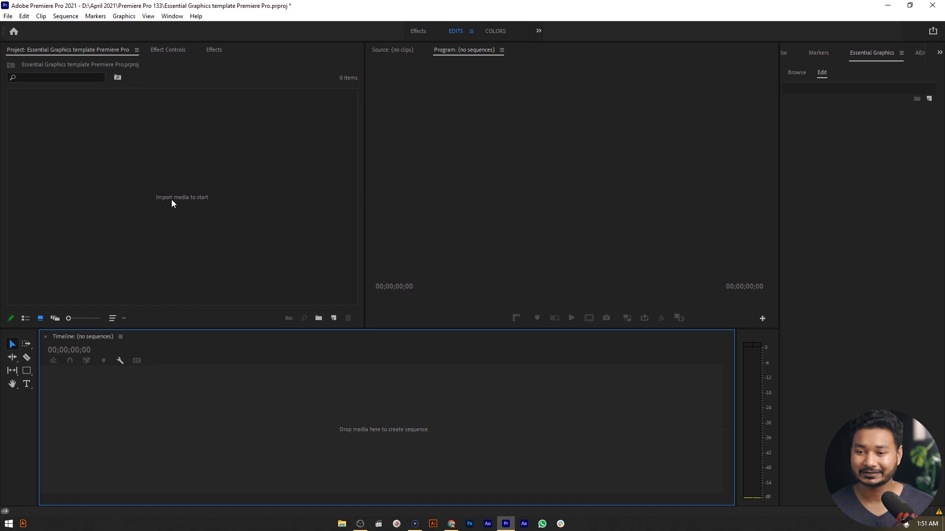
Step: Create a new DSLR 1080p30 sequence, Sequence 03, from the Project panel
{"action": "mouse_move", "coordinate": [180, 176]}
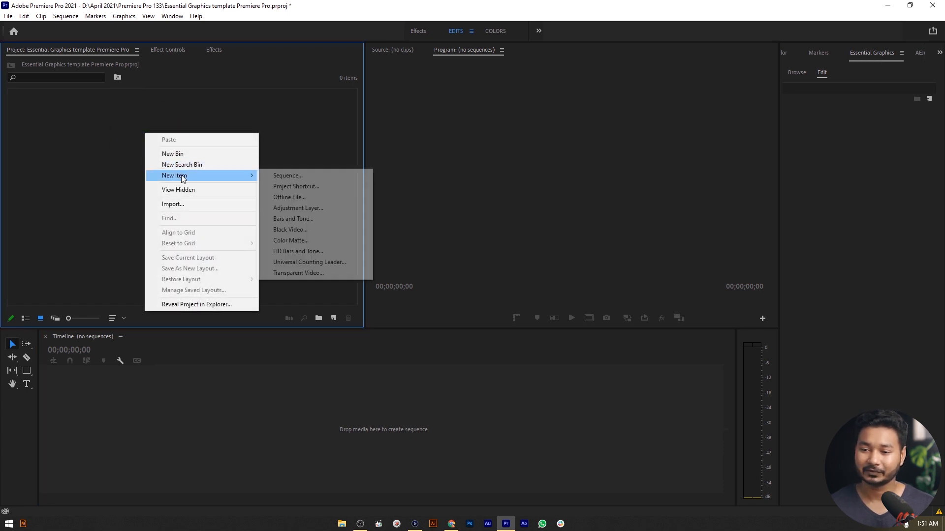
{"action": "left_click", "coordinate": [327, 178]}
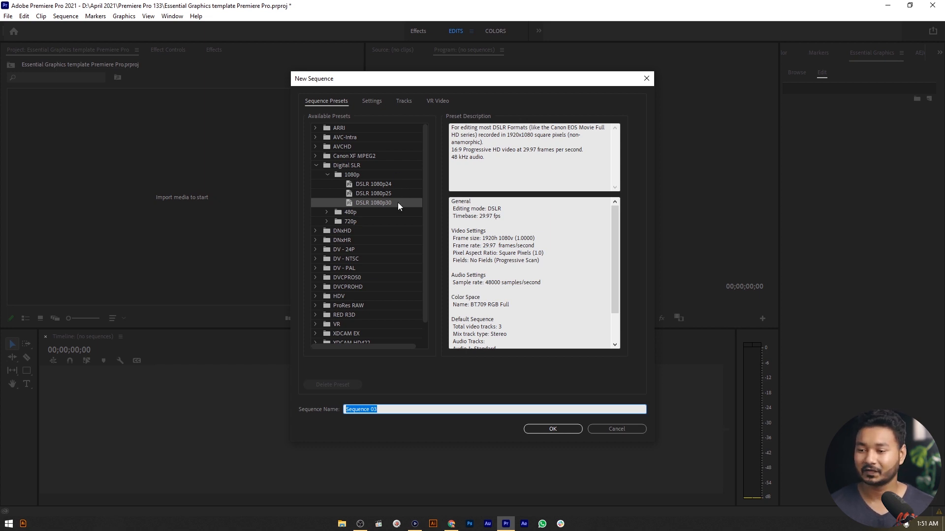
{"action": "left_click", "coordinate": [385, 203]}
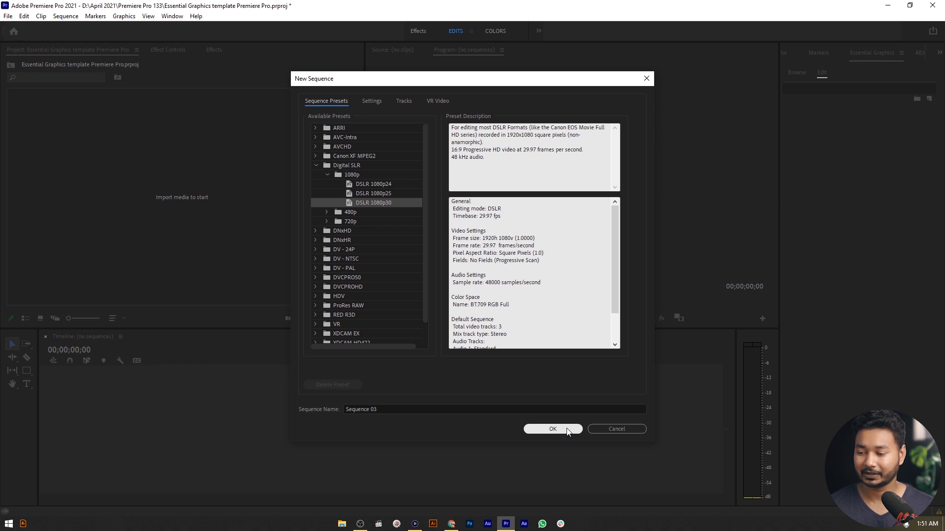
{"action": "left_click", "coordinate": [553, 429]}
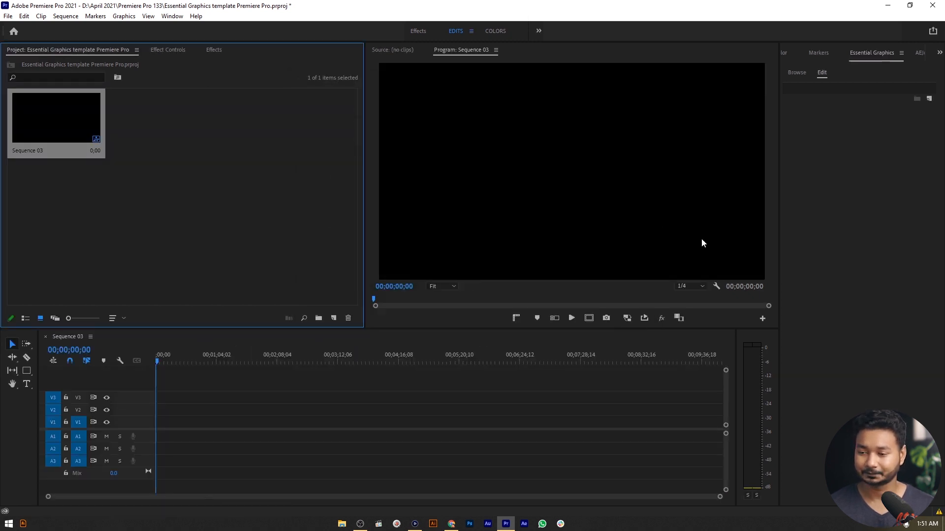
Step: Set the sequence's current time to 00;00;05;00
{"action": "scroll", "coordinate": [241, 432], "scroll_direction": "up", "scroll_amount": 5}
{"action": "scroll", "coordinate": [272, 443], "scroll_direction": "up", "scroll_amount": 2}
{"action": "left_click_drag", "start_coordinate": [269, 357], "coordinate": [307, 359]}
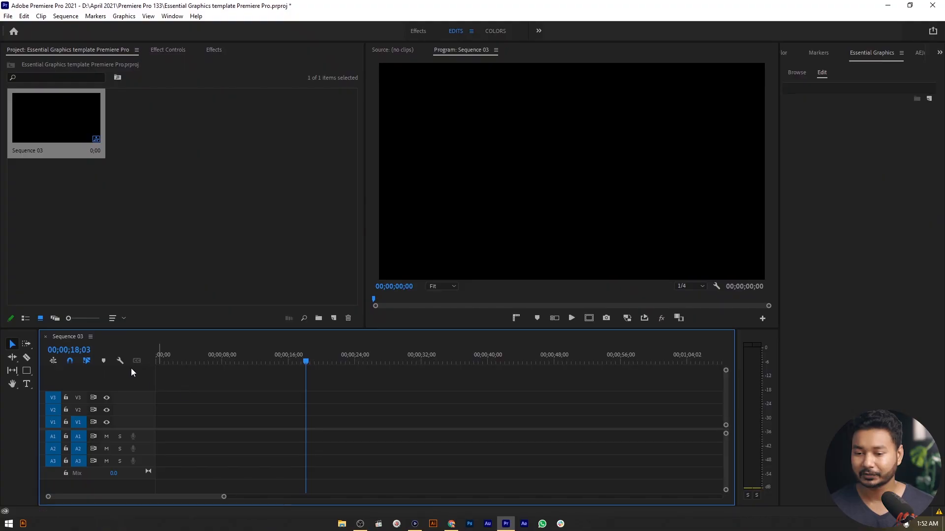
{"action": "left_click", "coordinate": [67, 350]}
{"action": "left_click", "coordinate": [86, 350]}
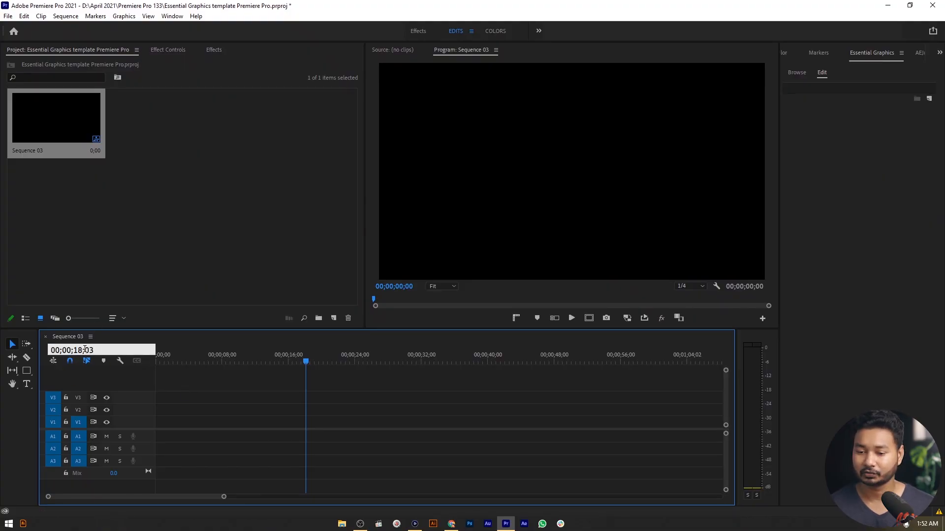
{"action": "key", "text": "BackSpace"}
{"action": "key", "text": "BackSpace"}
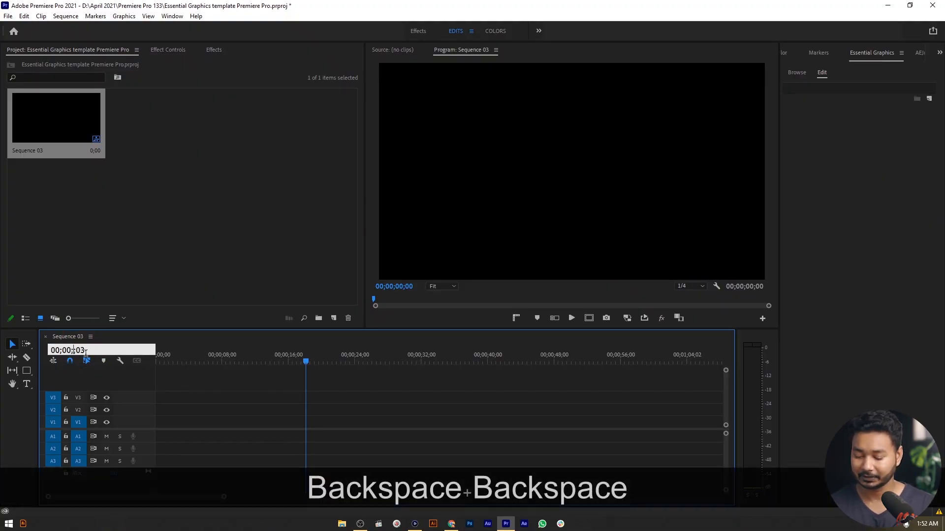
{"action": "type", "text": "05"}
{"action": "key", "text": "Right"}
{"action": "key", "text": "Right"}
{"action": "key", "text": "Right"}
{"action": "key", "text": "BackSpace"}
{"action": "type", "text": "0"}
{"action": "key", "text": "Return"}
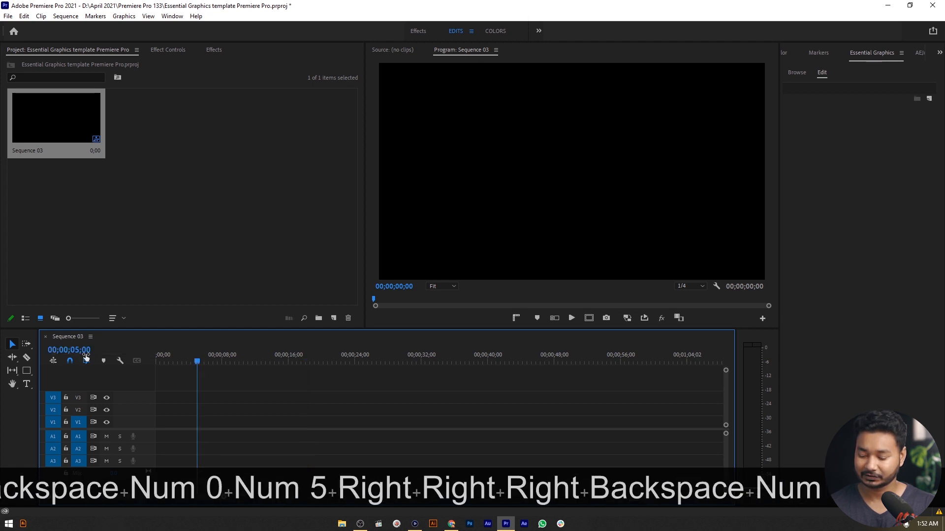
{"action": "left_click", "coordinate": [27, 371]}
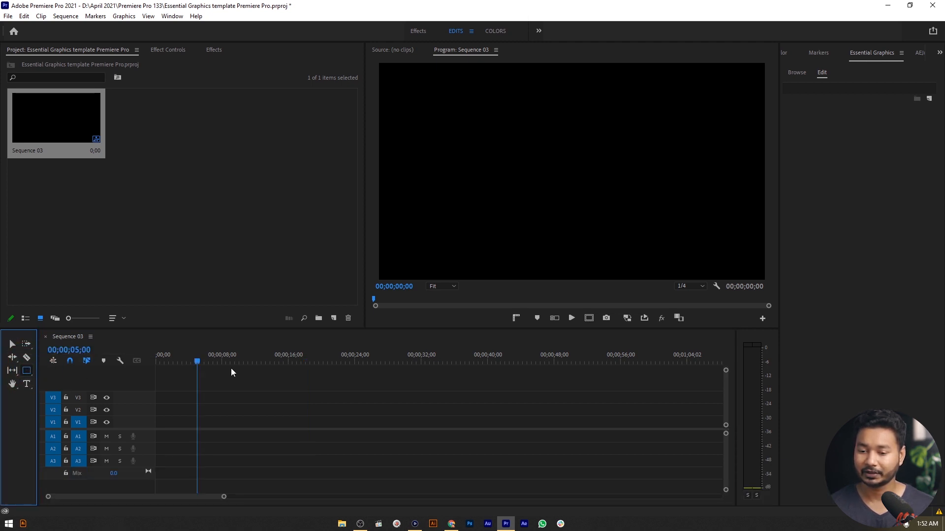
Step: Draw an orange bar near the frame bottom, centre it horizontally, and trim the graphic to 00;00–05;00
{"action": "left_click_drag", "start_coordinate": [499, 239], "coordinate": [632, 266]}
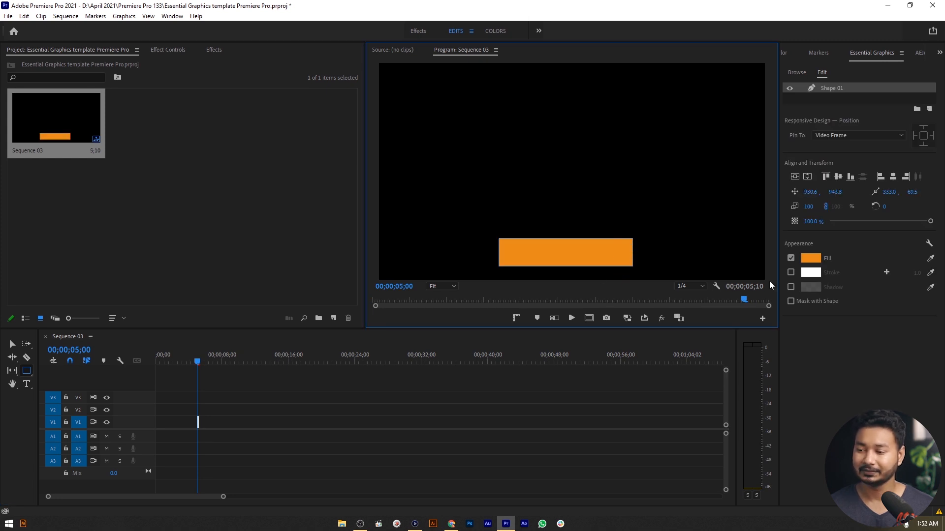
{"action": "left_click", "coordinate": [809, 176]}
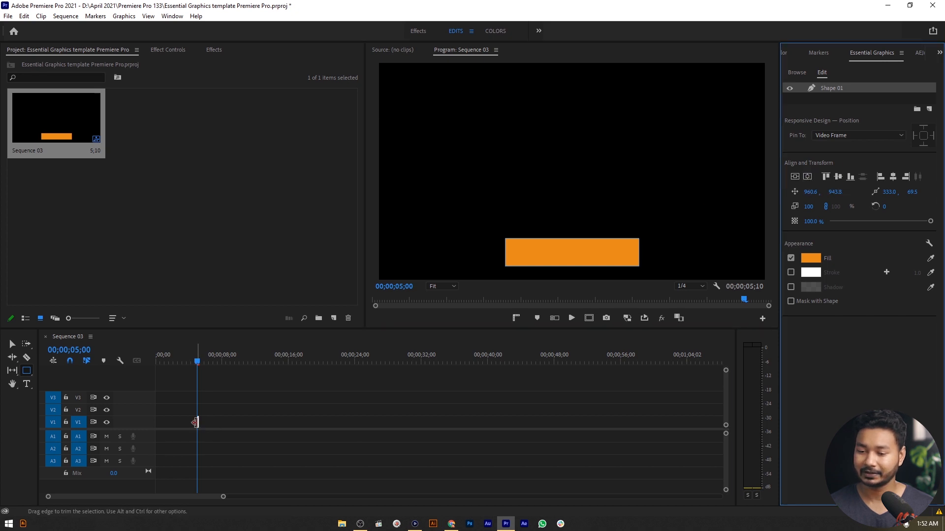
{"action": "left_click_drag", "start_coordinate": [196, 422], "coordinate": [116, 426]}
{"action": "left_click_drag", "start_coordinate": [198, 422], "coordinate": [197, 422]}
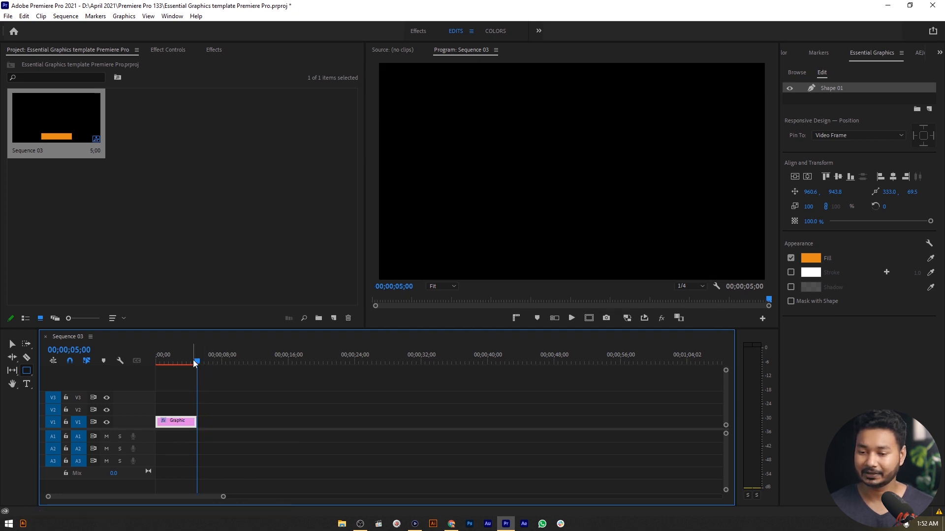
Step: Play the sequence from the start to preview the orange bar
{"action": "left_click_drag", "start_coordinate": [196, 361], "coordinate": [100, 374]}
{"action": "key", "text": "space"}
{"action": "key", "text": "space"}
{"action": "scroll", "coordinate": [207, 427], "scroll_direction": "up", "scroll_amount": 2, "text": "alt"}
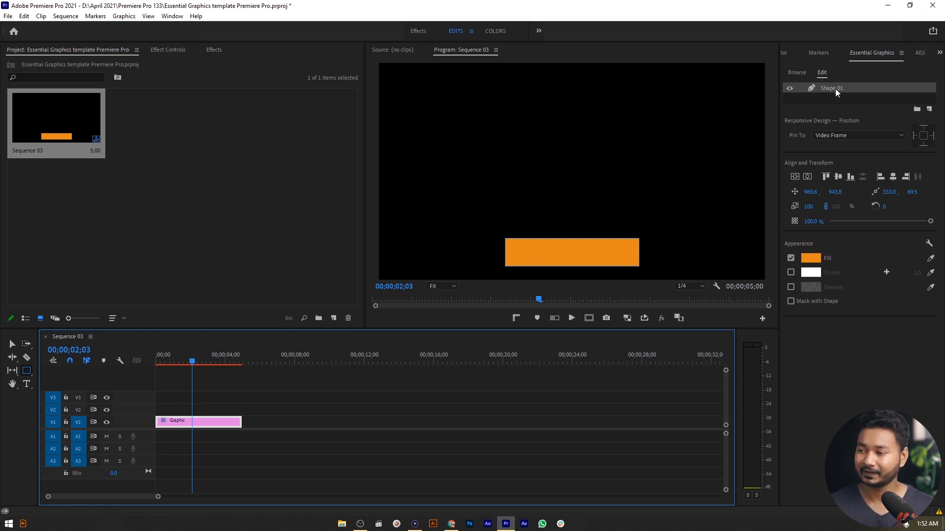
{"action": "left_click", "coordinate": [869, 58]}
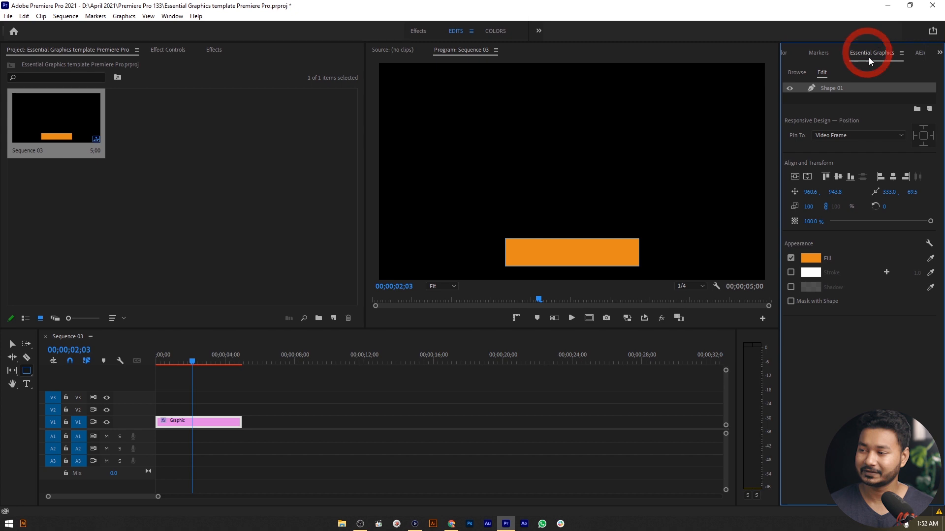
{"action": "left_click", "coordinate": [820, 261]}
{"action": "left_click", "coordinate": [503, 284]}
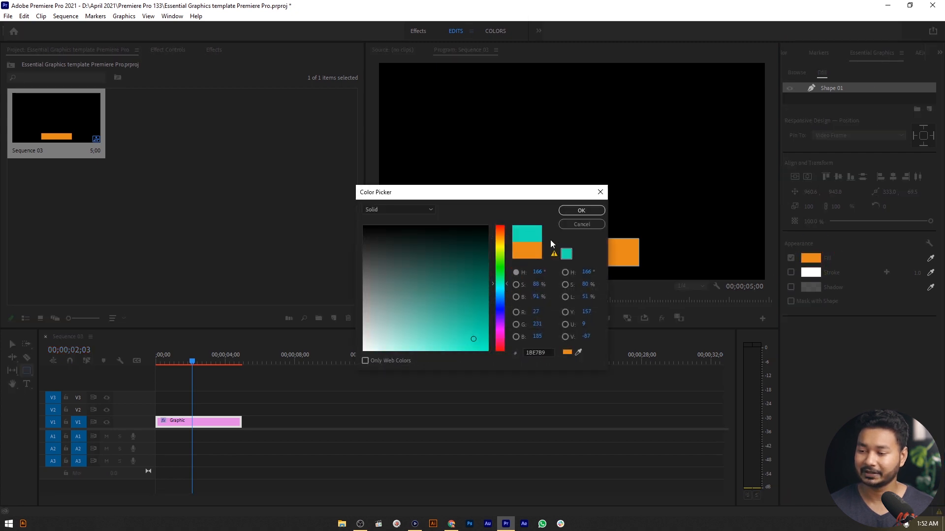
{"action": "left_click", "coordinate": [581, 211]}
{"action": "key", "text": "ctrl+z"}
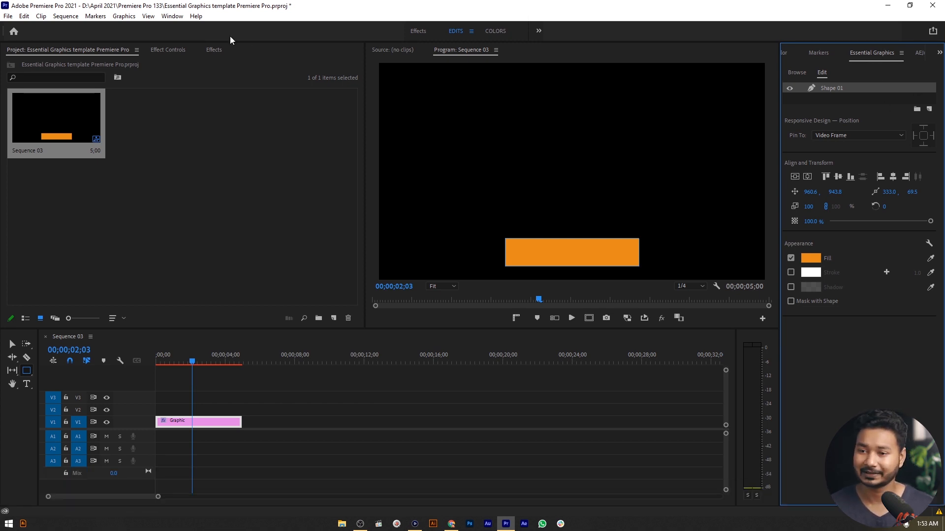
{"action": "left_click", "coordinate": [172, 17]}
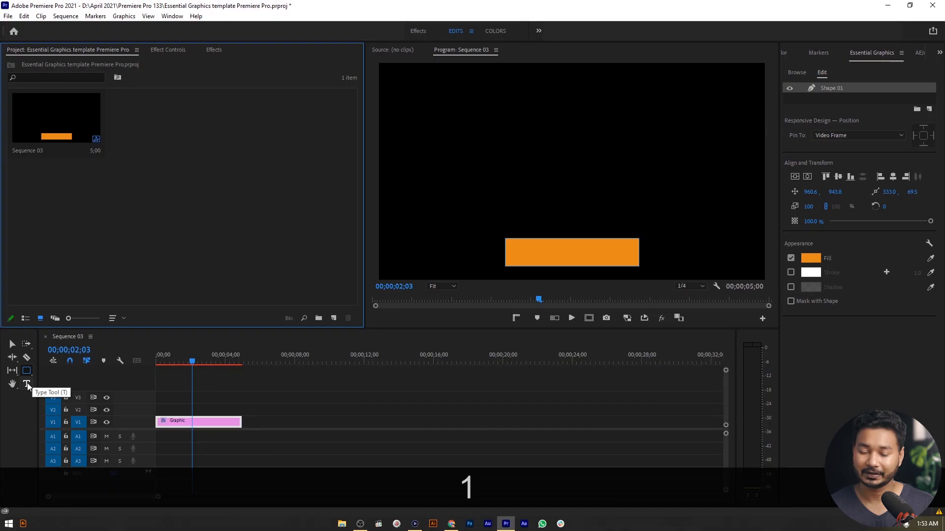
{"action": "left_click", "coordinate": [27, 382]}
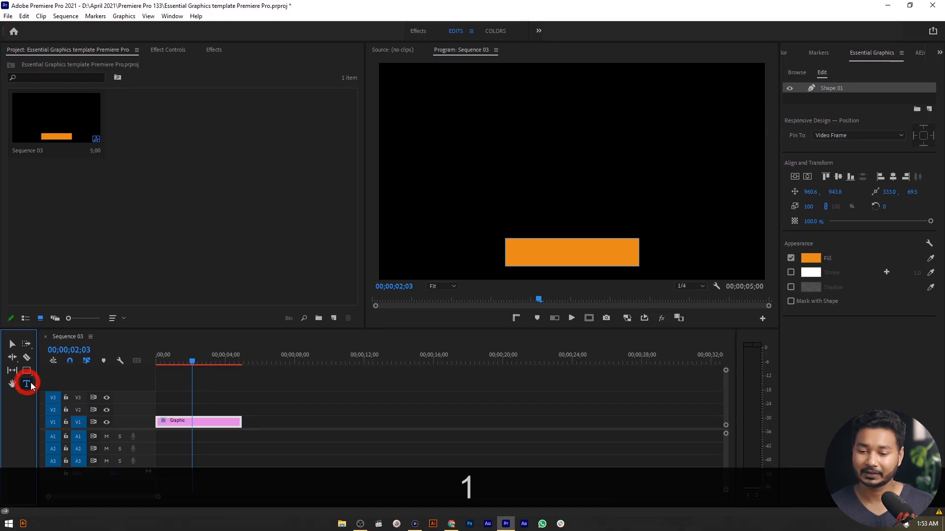
{"action": "left_click", "coordinate": [524, 247]}
{"action": "type", "text": "James"}
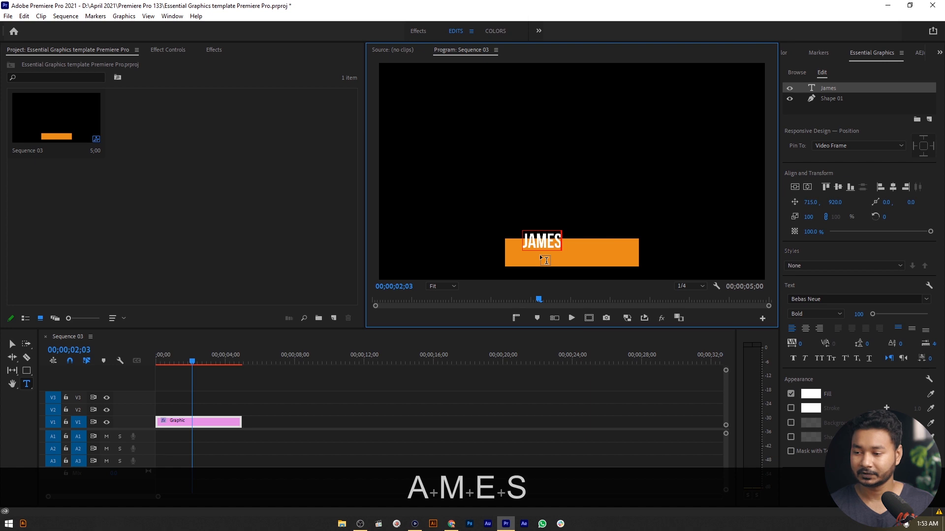
{"action": "type", "text": " Prince"}
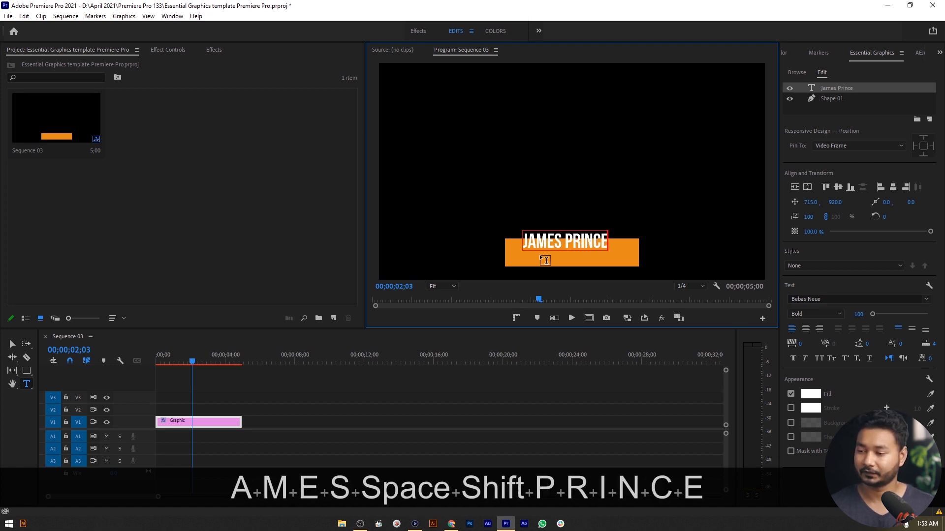
{"action": "triple_click", "coordinate": [583, 241]}
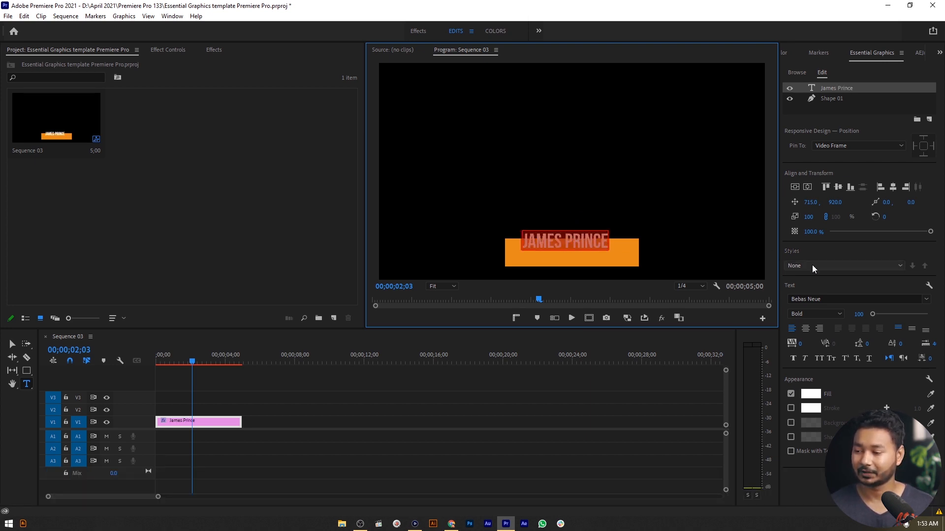
{"action": "left_click", "coordinate": [832, 299]}
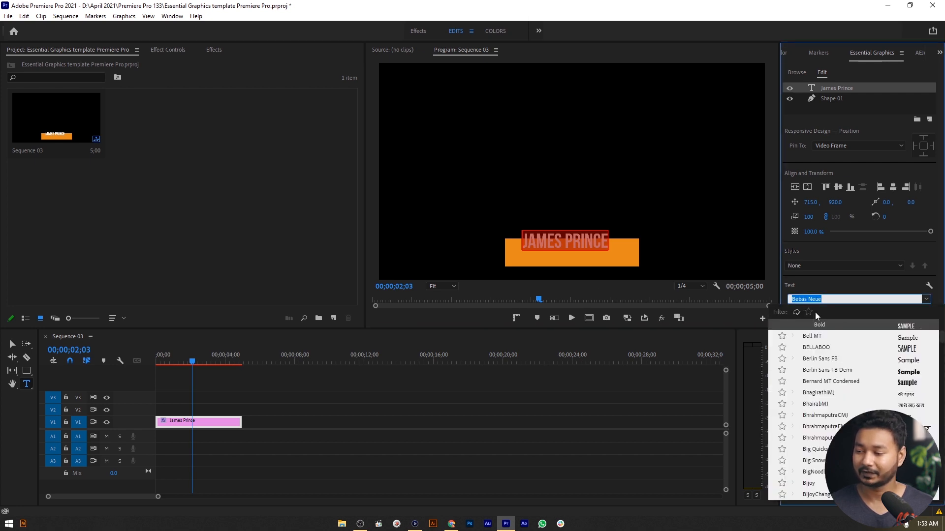
{"action": "left_click", "coordinate": [12, 343]}
{"action": "left_click", "coordinate": [583, 243]}
{"action": "left_click_drag", "start_coordinate": [588, 252], "coordinate": [589, 257]}
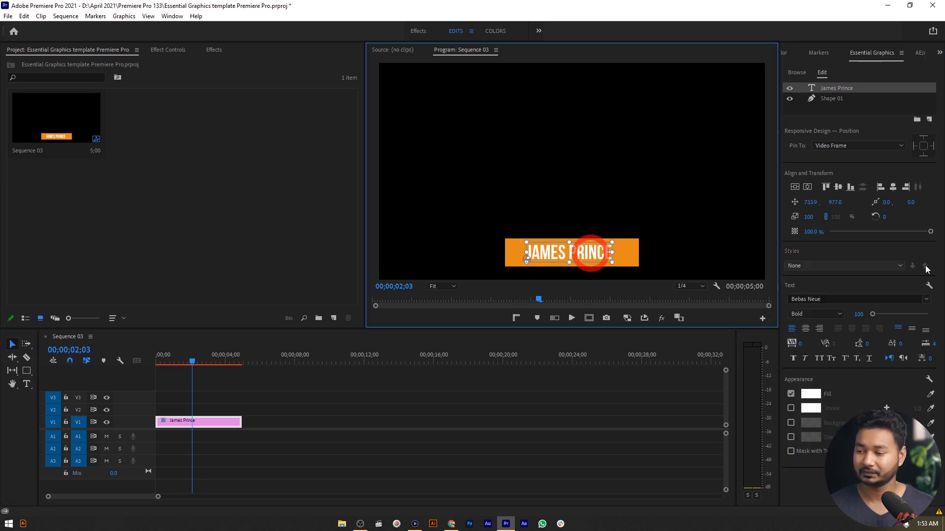
{"action": "left_click", "coordinate": [805, 329]}
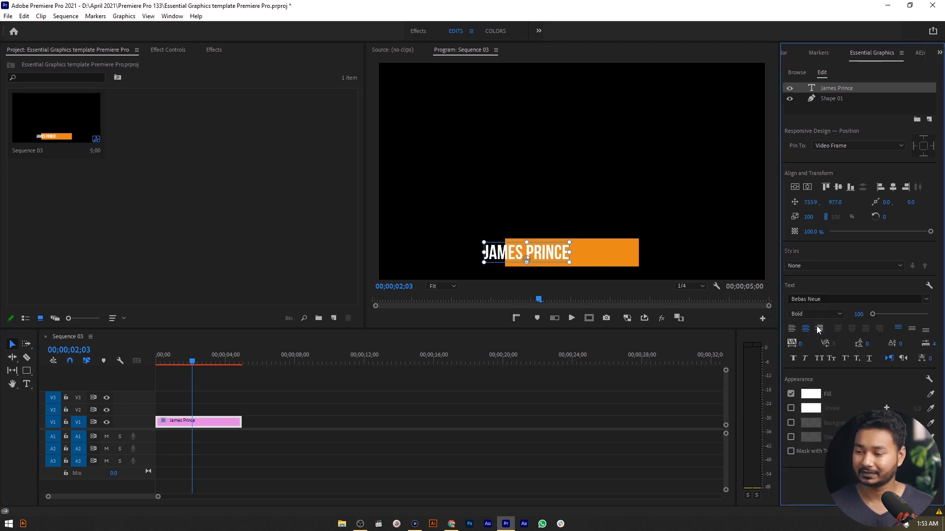
{"action": "left_click", "coordinate": [808, 187]}
Step: Narrow and lower the orange bar so it sits centred behind the name
{"action": "left_click", "coordinate": [598, 264]}
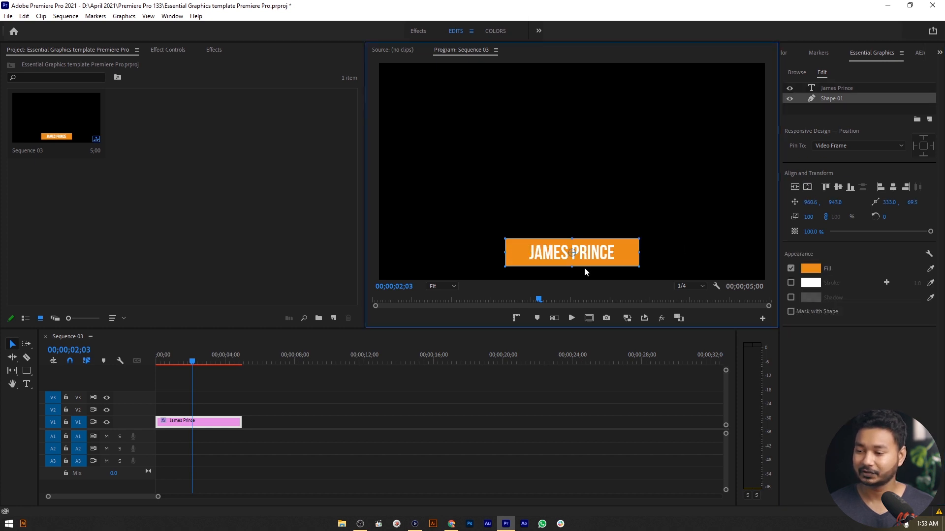
{"action": "left_click_drag", "start_coordinate": [637, 252], "coordinate": [628, 252]}
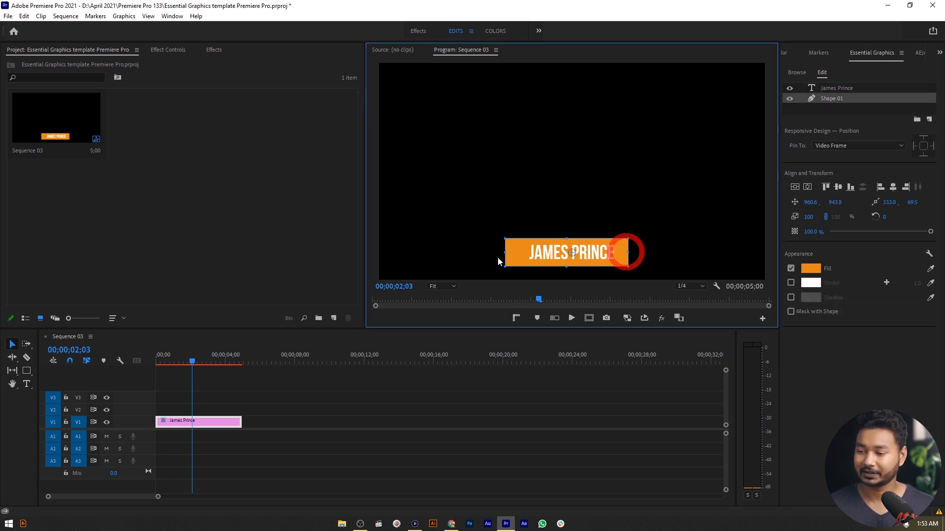
{"action": "left_click_drag", "start_coordinate": [505, 252], "coordinate": [517, 252]}
{"action": "left_click_drag", "start_coordinate": [573, 238], "coordinate": [604, 253]}
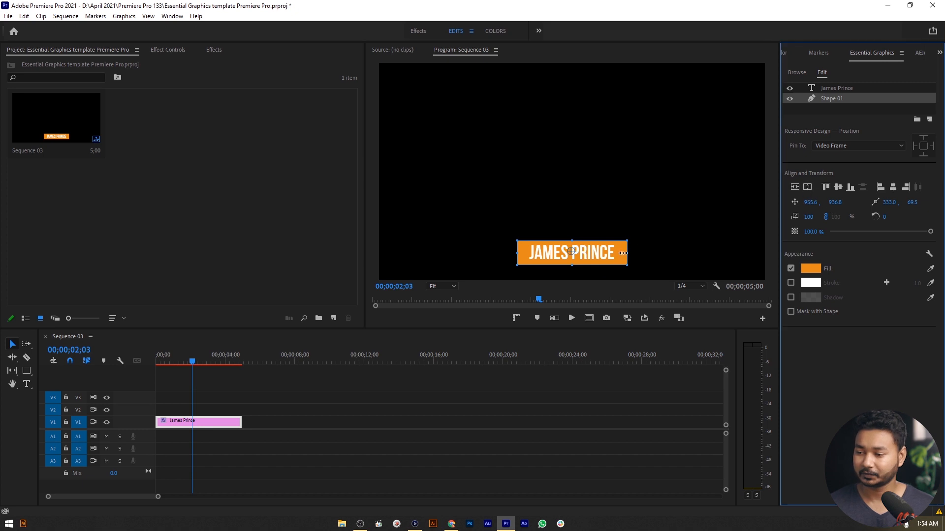
{"action": "left_click_drag", "start_coordinate": [613, 260], "coordinate": [612, 260]}
{"action": "left_click", "coordinate": [610, 384]}
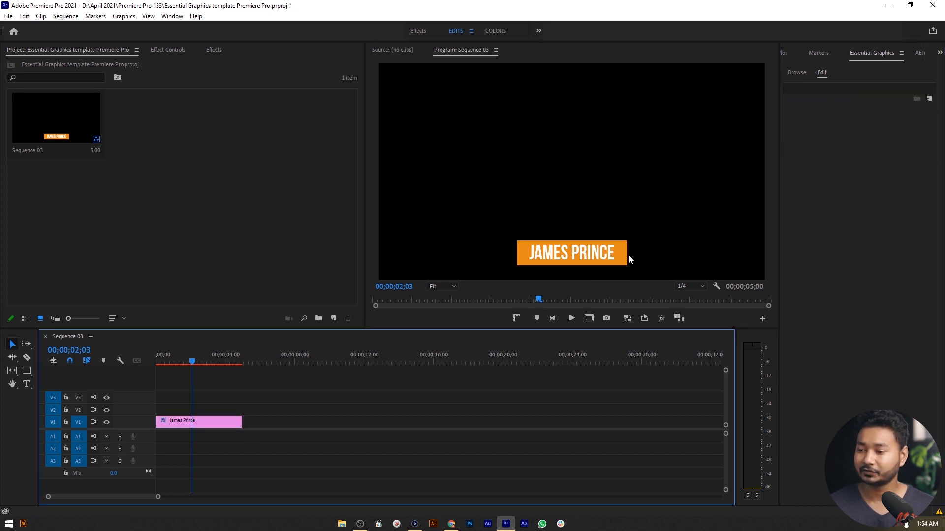
Step: Group the James Prince text layer and Shape 01 in Essential Graphics
{"action": "left_click", "coordinate": [225, 425]}
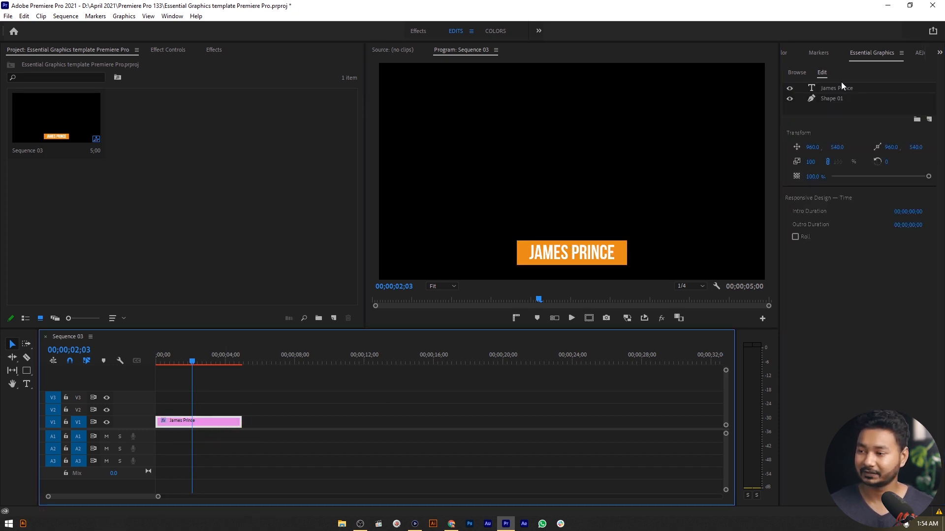
{"action": "left_click", "coordinate": [837, 88]}
{"action": "left_click", "coordinate": [837, 89]}
{"action": "left_click", "coordinate": [838, 100], "text": "shift"}
{"action": "left_click", "coordinate": [917, 120]}
{"action": "left_click", "coordinate": [837, 98]}
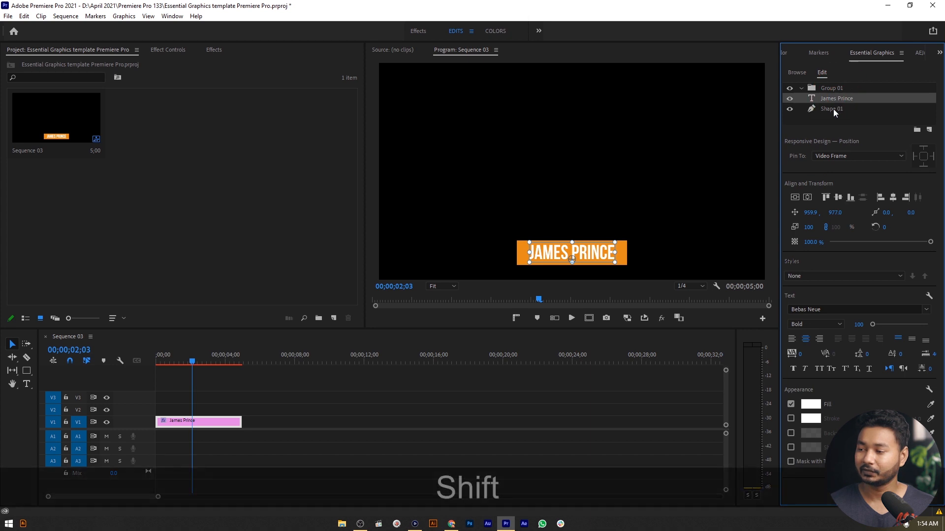
{"action": "left_click", "coordinate": [833, 108], "text": "shift"}
Step: Rename the new group to 'Name' and collapse it
{"action": "left_click", "coordinate": [833, 89]}
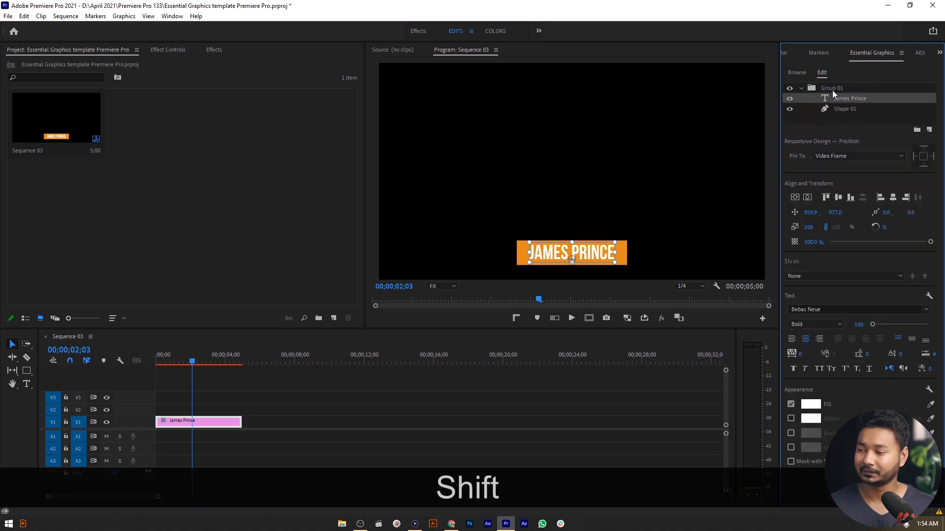
{"action": "right_click", "coordinate": [833, 90]}
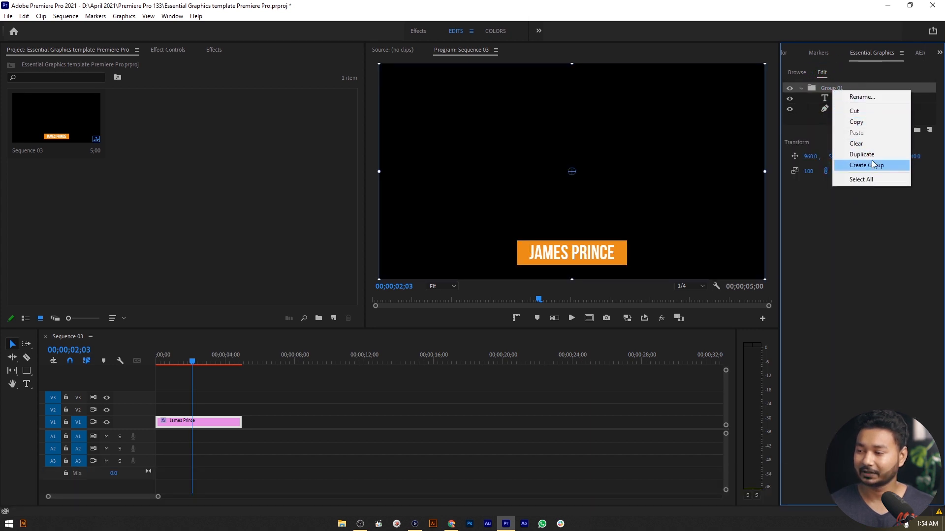
{"action": "left_click", "coordinate": [858, 98]}
{"action": "type", "text": "Name"}
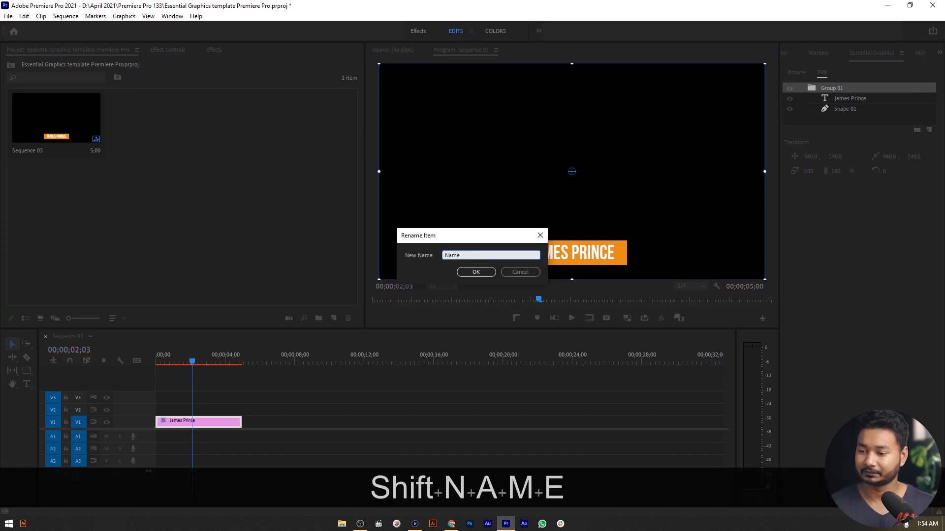
{"action": "left_click", "coordinate": [476, 272]}
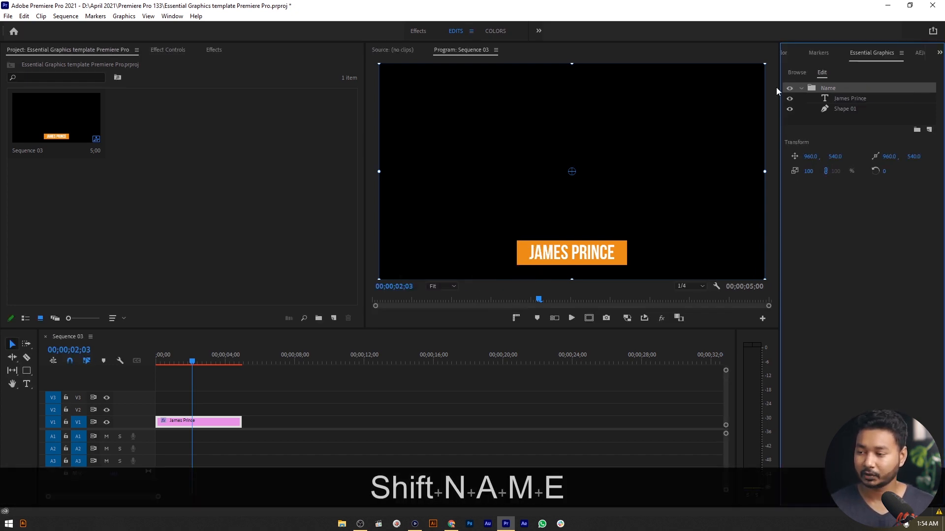
{"action": "left_click", "coordinate": [801, 89]}
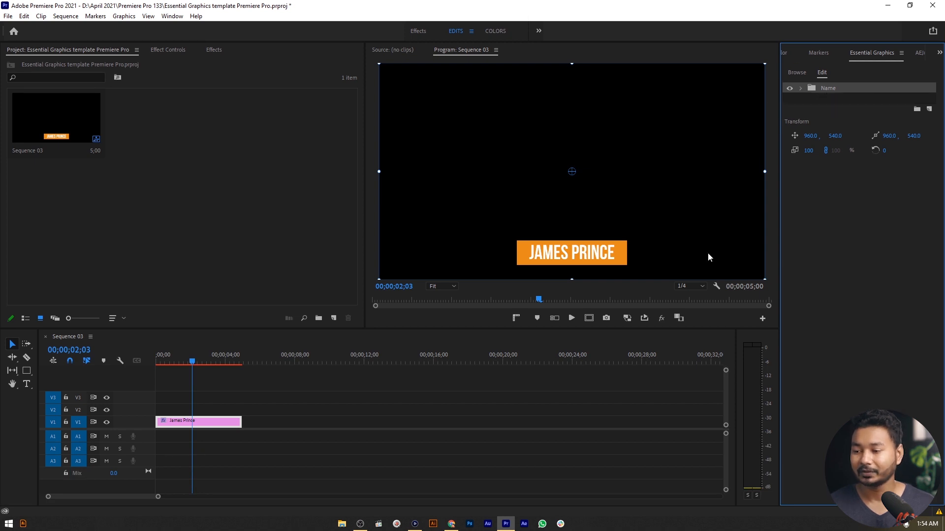
{"action": "left_click", "coordinate": [27, 370]}
Step: Draw Shape 02 below the name strap, nudge it down, and centre it horizontally at 960, 1089.5
{"action": "left_click", "coordinate": [49, 380]}
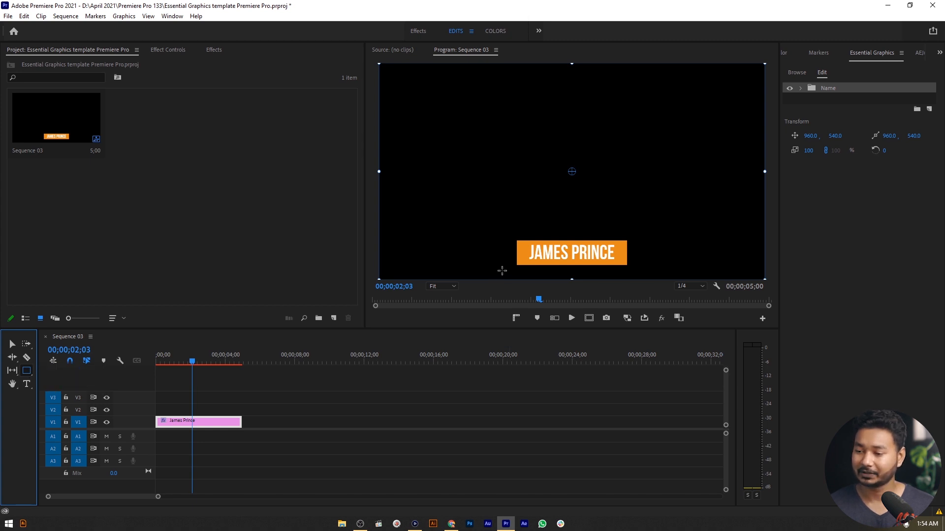
{"action": "mouse_move", "coordinate": [509, 265]}
{"action": "left_mouse_down"}
{"action": "mouse_move", "coordinate": [647, 279]}
{"action": "mouse_move", "coordinate": [636, 295]}
{"action": "left_mouse_up"}
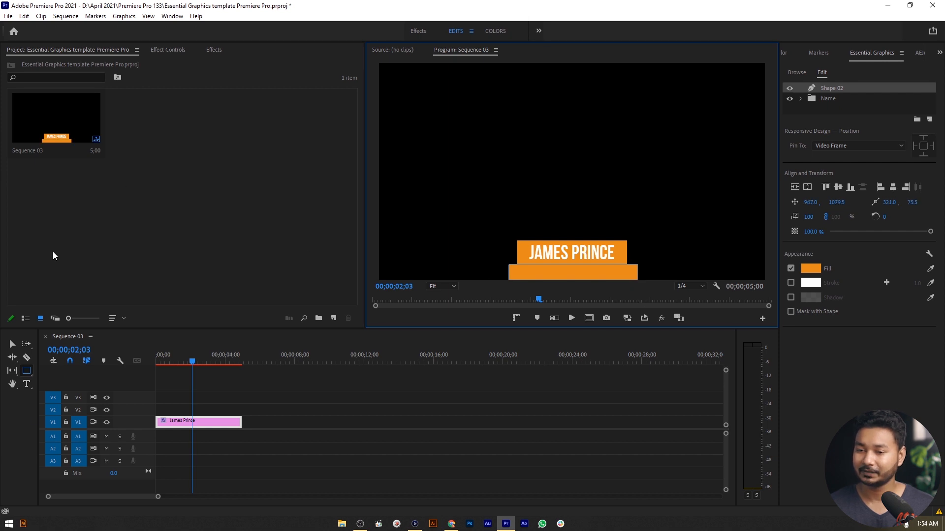
{"action": "left_click", "coordinate": [12, 344]}
{"action": "left_click_drag", "start_coordinate": [593, 272], "coordinate": [593, 273]}
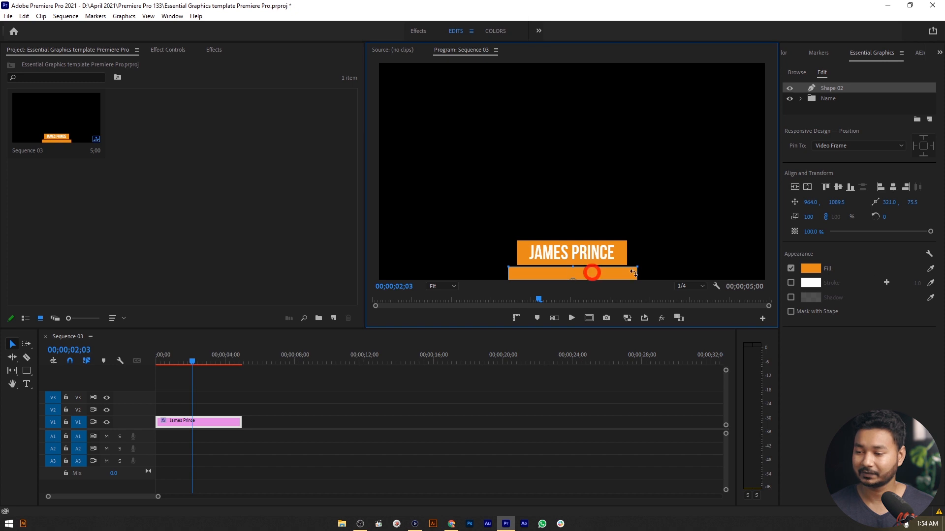
{"action": "left_click", "coordinate": [807, 186]}
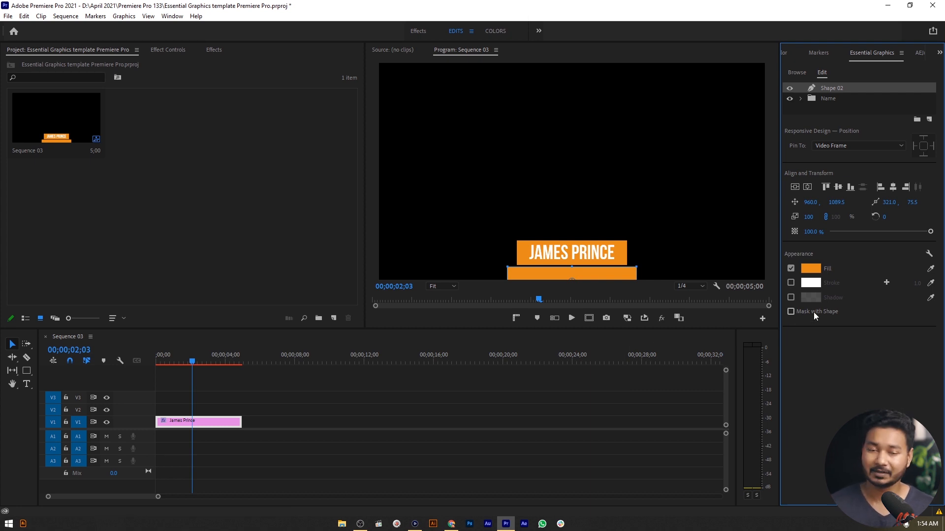
Step: Turn on Mask with Shape and Invert for Shape 02, then select the Name group
{"action": "left_click", "coordinate": [791, 312]}
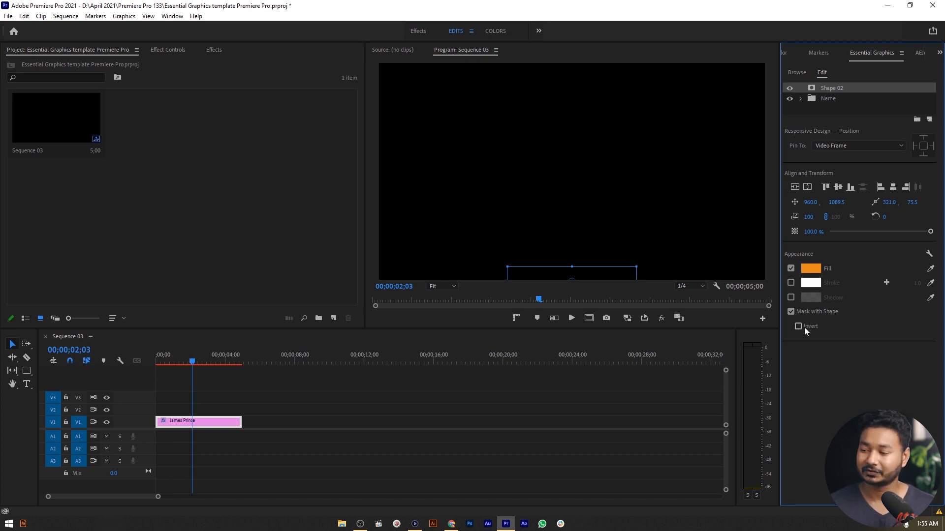
{"action": "left_click", "coordinate": [798, 326]}
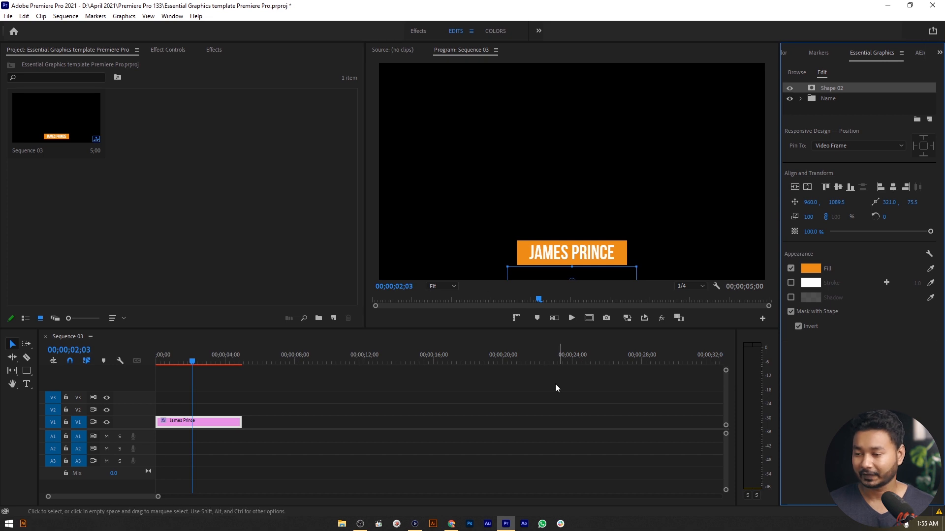
{"action": "left_click", "coordinate": [826, 99]}
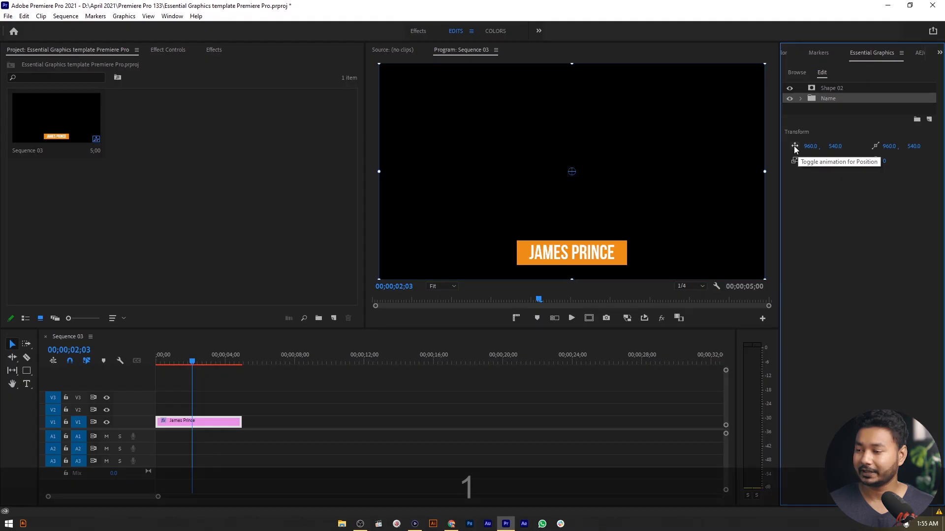
Step: Undo the stray Position stopwatch and show the graphic in Effect Controls from the start
{"action": "left_click", "coordinate": [794, 147]}
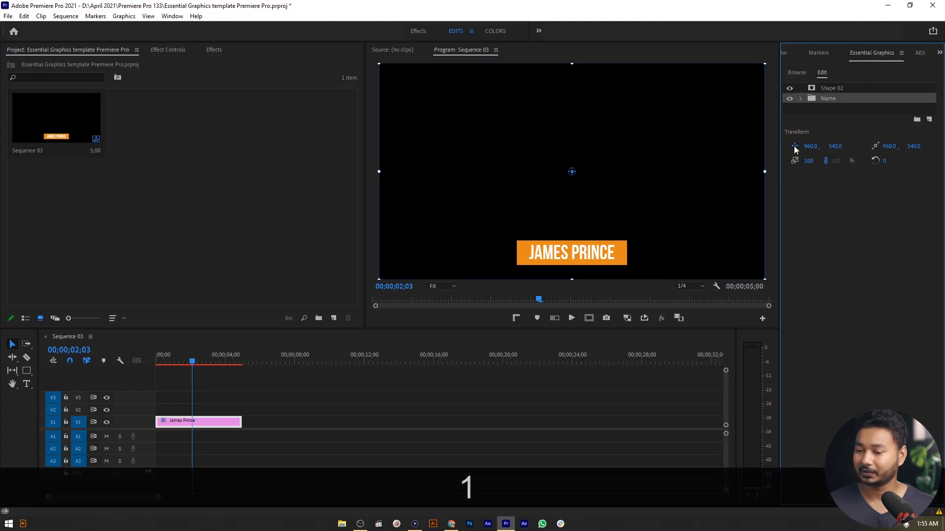
{"action": "key", "text": "ctrl+z"}
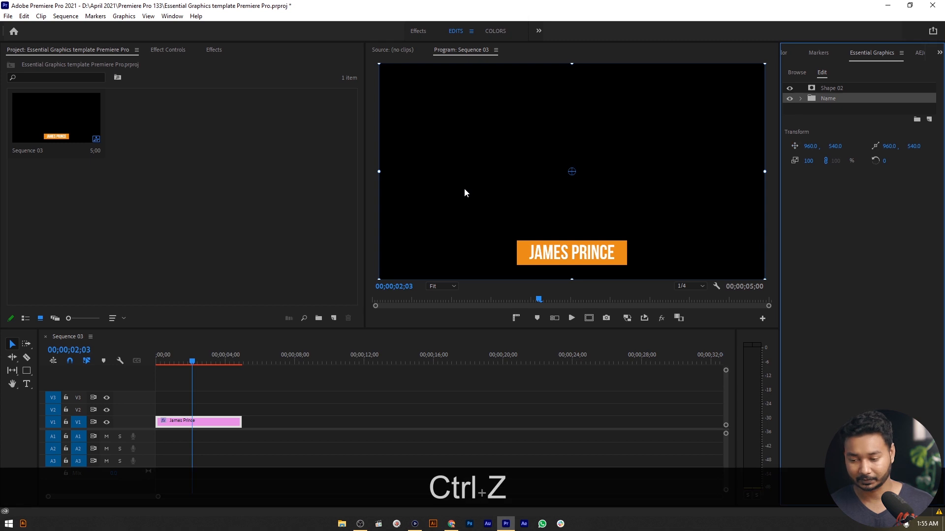
{"action": "left_click", "coordinate": [167, 49]}
{"action": "key", "text": "Home"}
{"action": "left_click", "coordinate": [216, 77]}
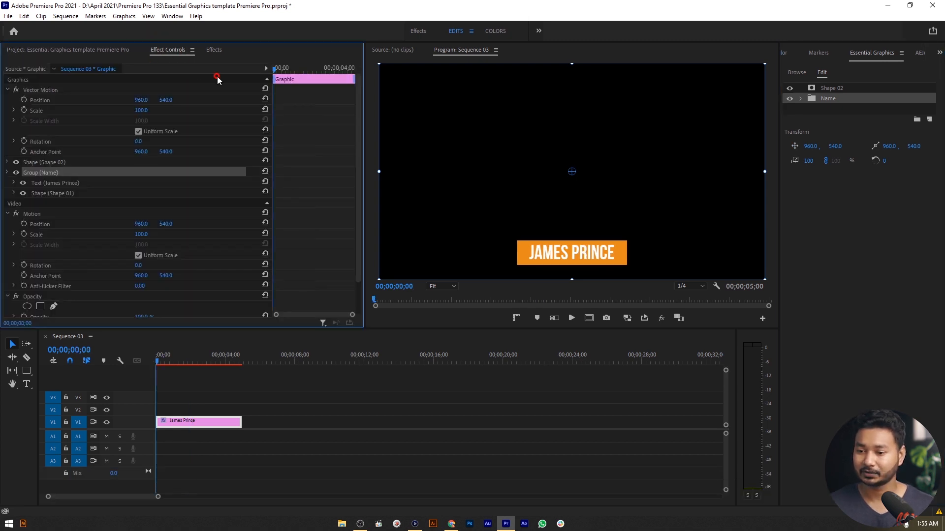
{"action": "left_click", "coordinate": [797, 144]}
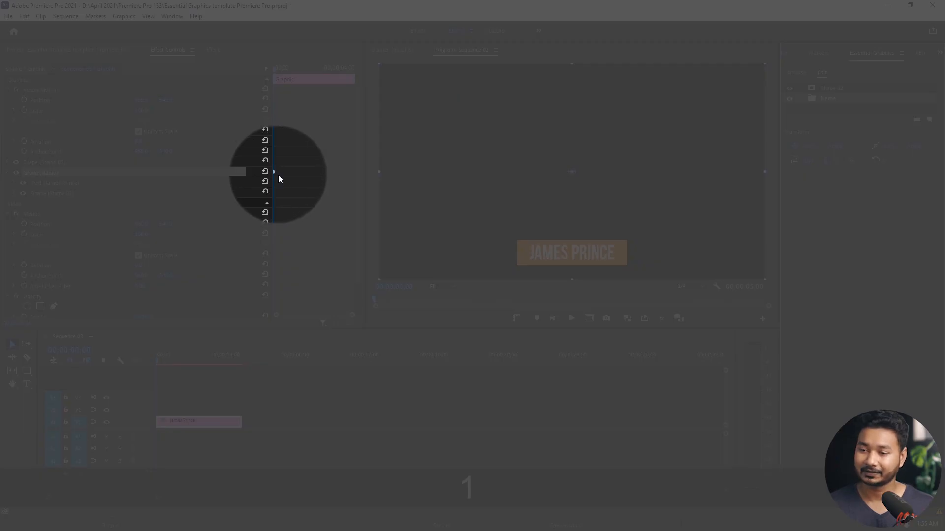
Step: Preview playback, stopping at 16 frames, and expand the Name group's properties
{"action": "key", "text": "space"}
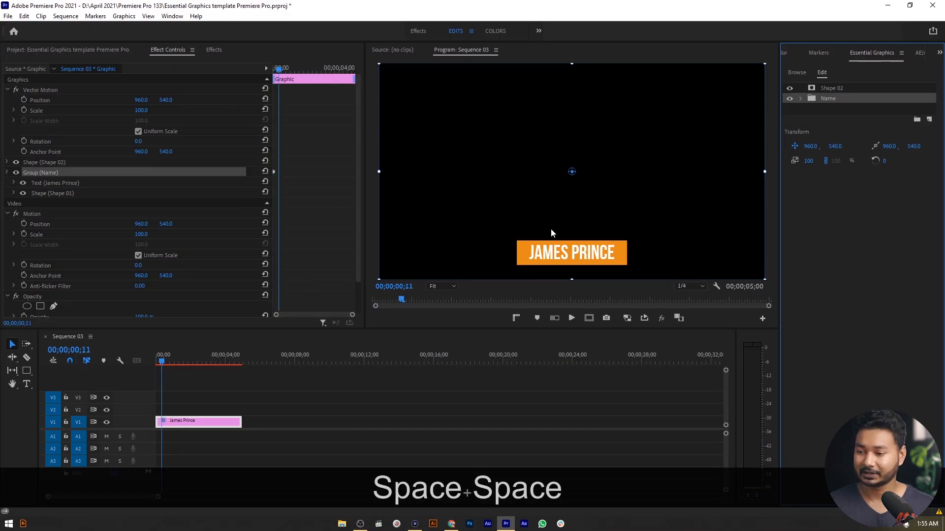
{"action": "key", "text": "space"}
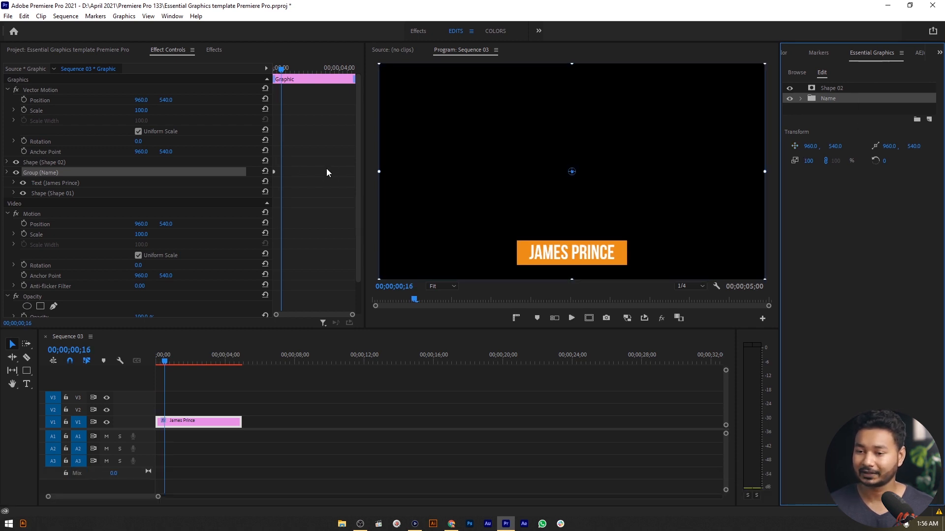
{"action": "left_click", "coordinate": [6, 172]}
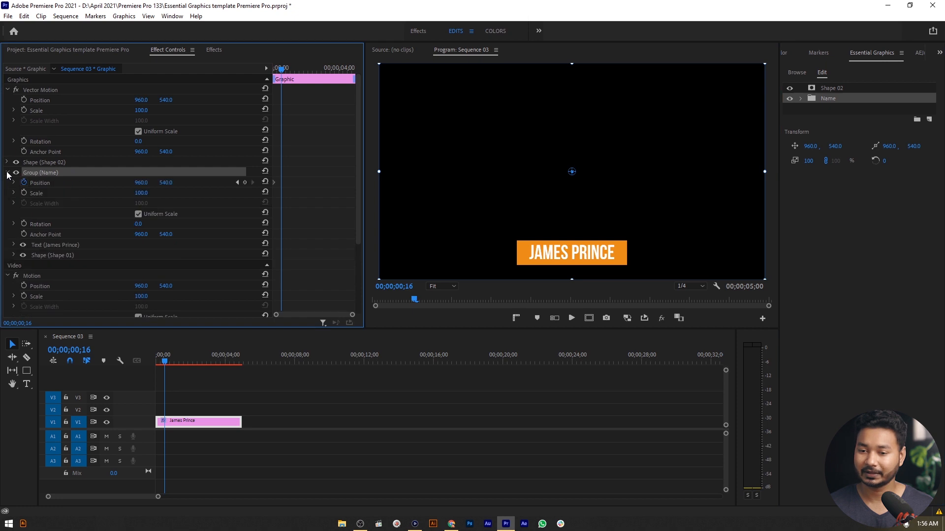
Step: Keyframe the Name group's Position at 16 frames, then set Y to 685 at frame 0
{"action": "left_click", "coordinate": [245, 182]}
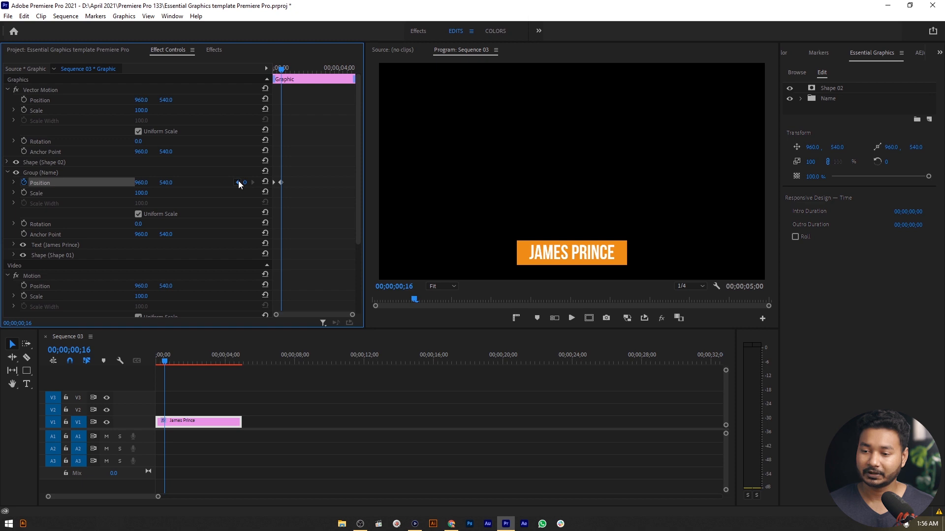
{"action": "left_click", "coordinate": [238, 183]}
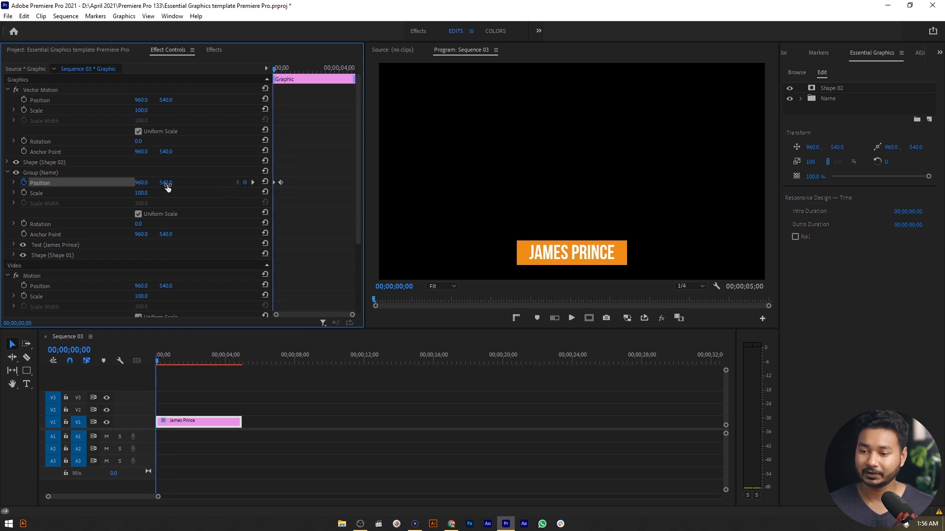
{"action": "left_click_drag", "start_coordinate": [165, 182], "coordinate": [239, 183]}
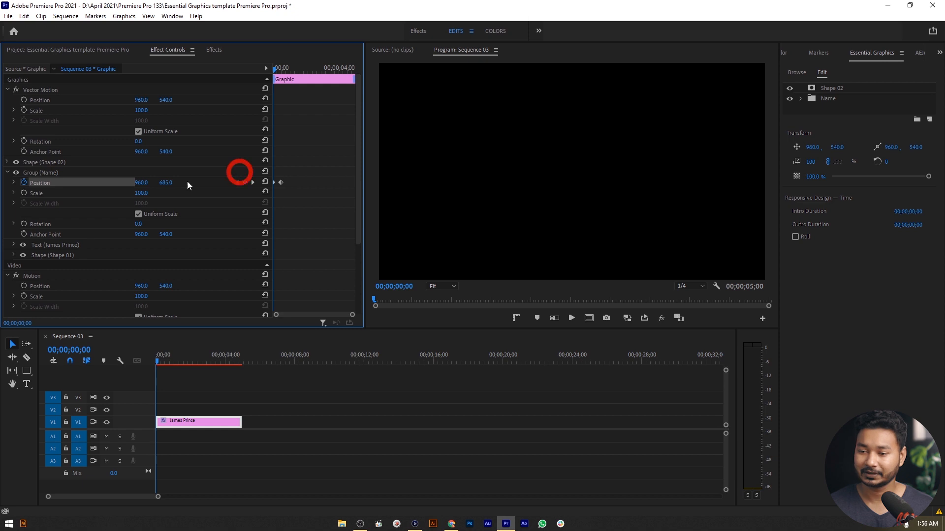
{"action": "mouse_move", "coordinate": [355, 315]}
{"action": "left_mouse_down"}
{"action": "mouse_move", "coordinate": [327, 317]}
{"action": "mouse_move", "coordinate": [339, 316]}
{"action": "left_mouse_up"}
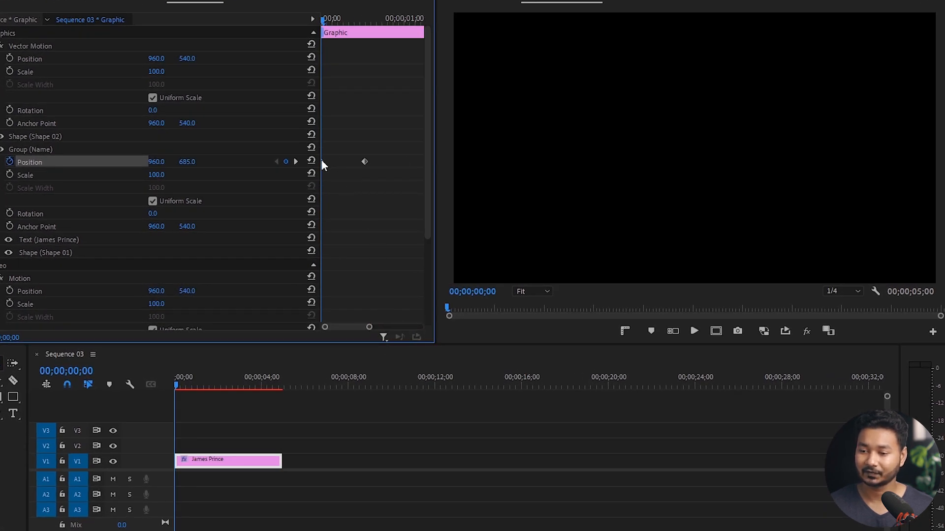
{"action": "right_click", "coordinate": [321, 162]}
Step: Apply Ease Out to the first Position keyframe and Ease In to the second
{"action": "mouse_move", "coordinate": [417, 264]}
{"action": "left_click", "coordinate": [501, 345]}
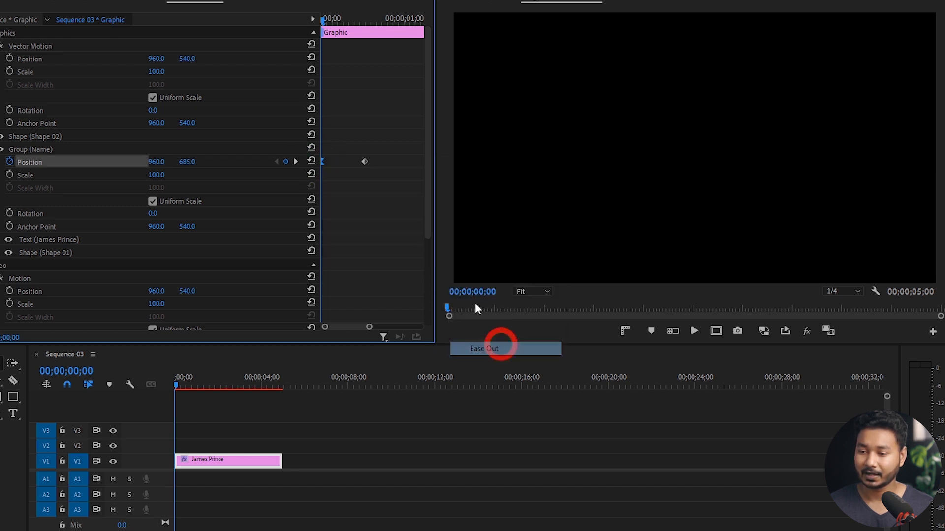
{"action": "right_click", "coordinate": [365, 159]}
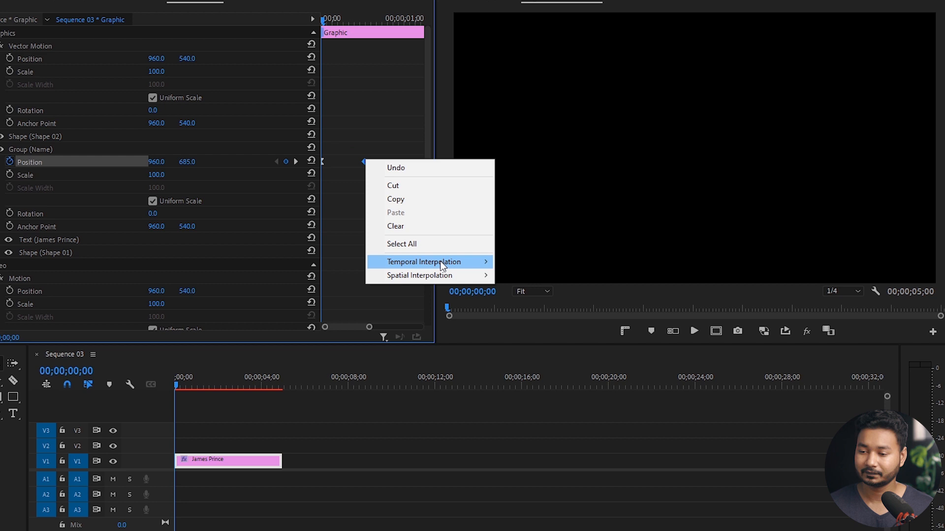
{"action": "mouse_move", "coordinate": [443, 267]}
{"action": "left_click", "coordinate": [566, 333]}
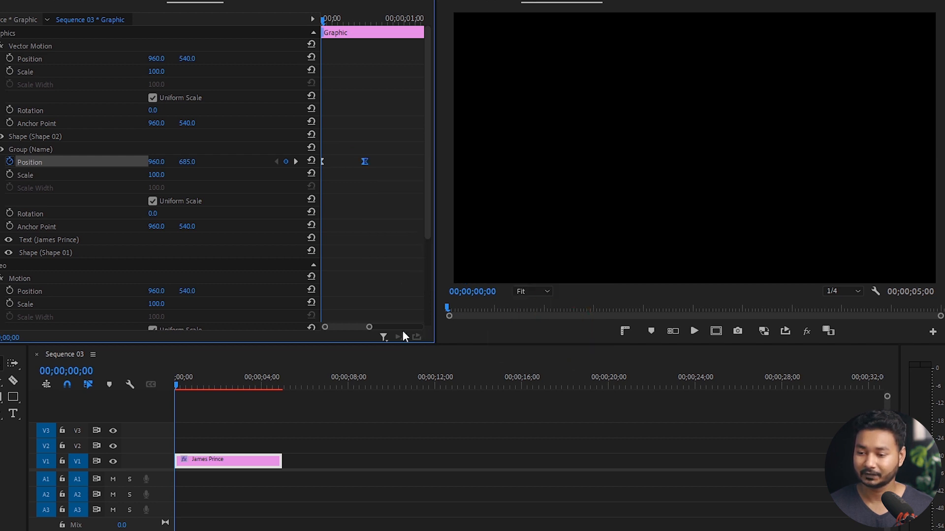
Step: Drag the end Position keyframe later to slow the slide-in, and replay the animation
{"action": "left_click_drag", "start_coordinate": [370, 328], "coordinate": [469, 338]}
{"action": "key", "text": "space"}
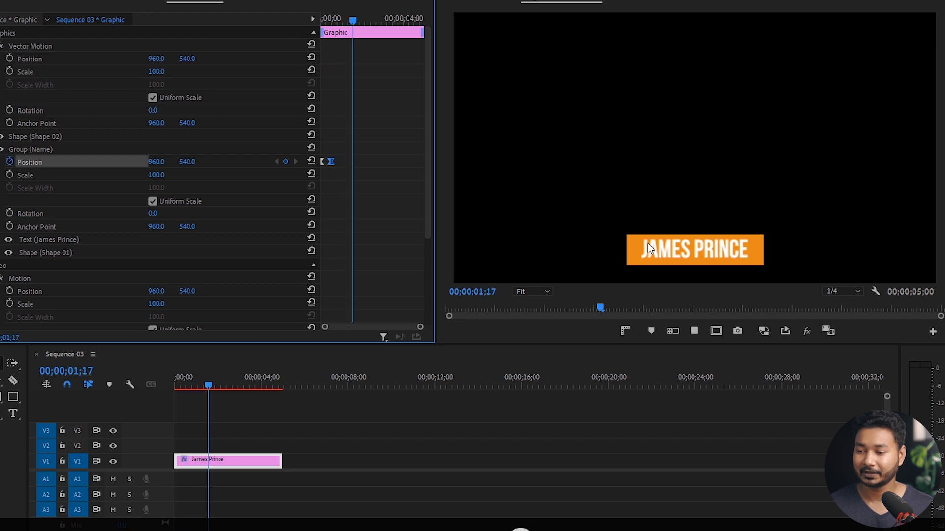
{"action": "key", "text": "space"}
{"action": "left_click_drag", "start_coordinate": [336, 161], "coordinate": [343, 160]}
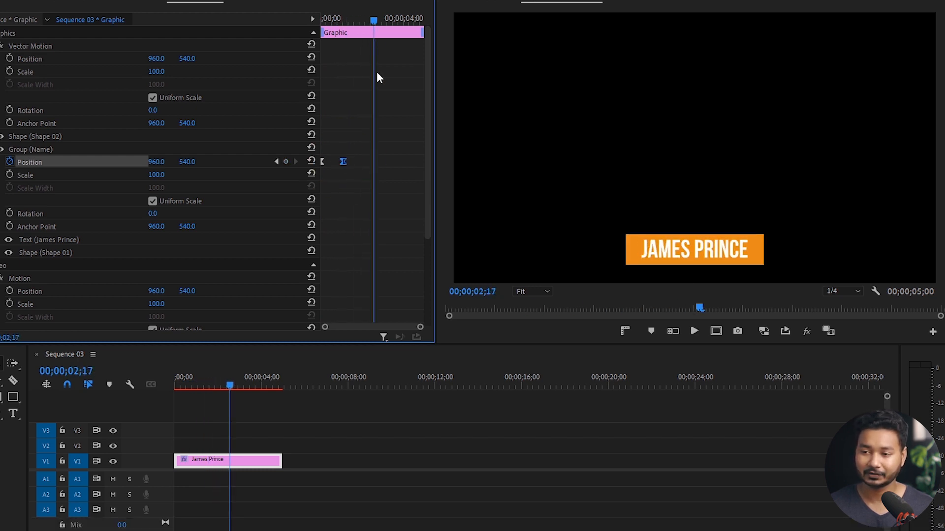
{"action": "key", "text": "Home"}
{"action": "key", "text": "space"}
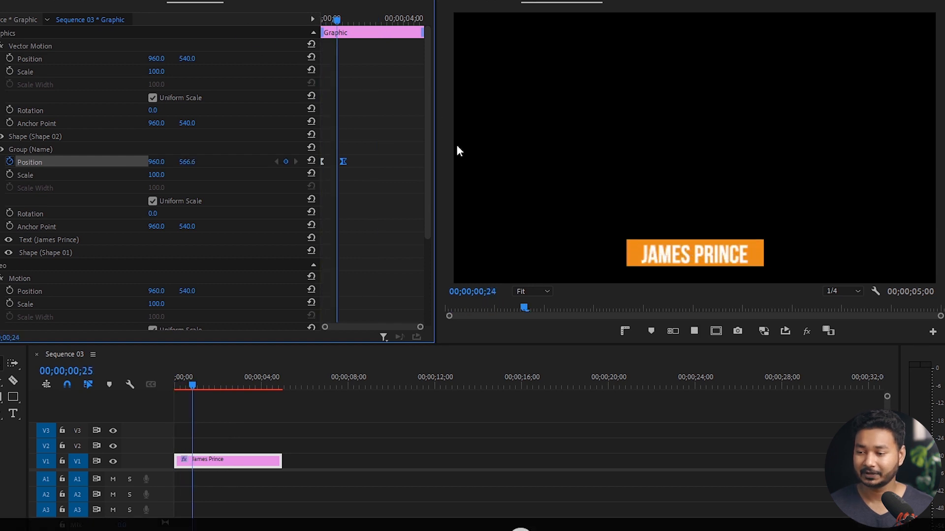
{"action": "key", "text": "space"}
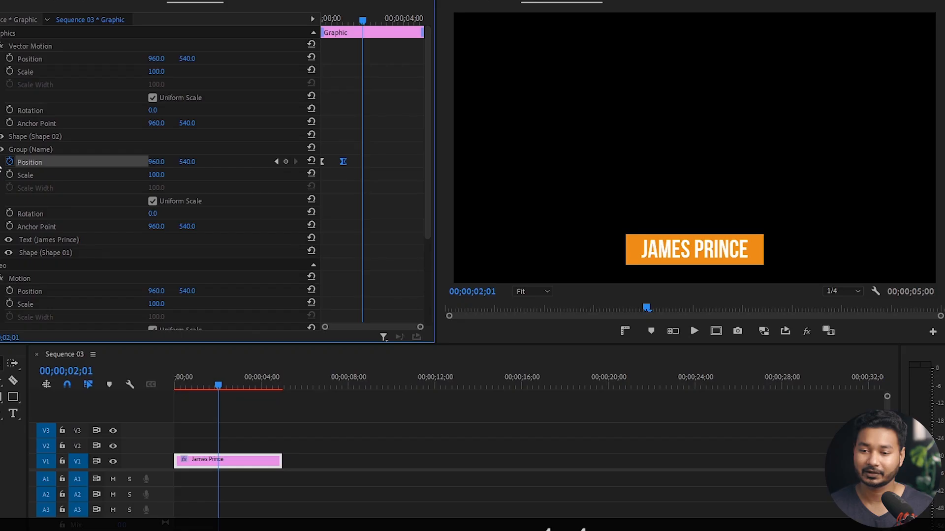
{"action": "left_click", "coordinate": [2, 162]}
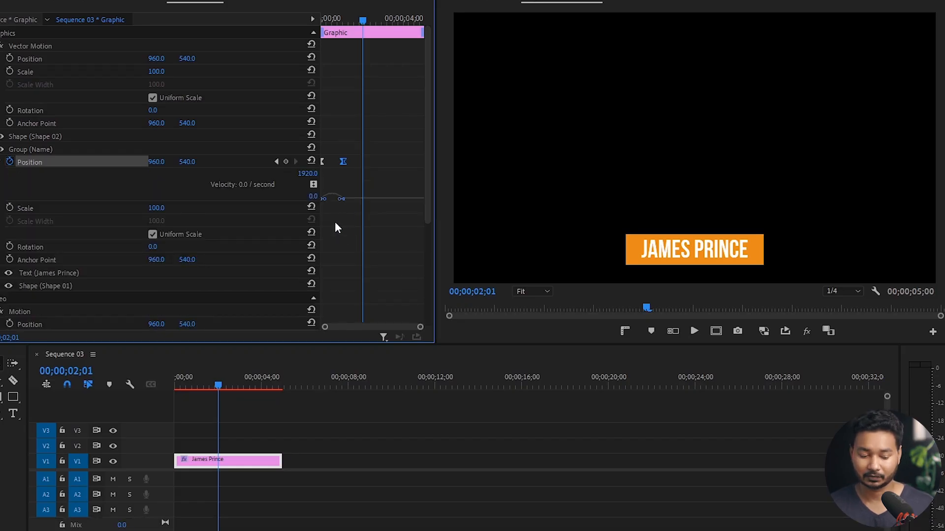
Step: Stretch the Position speed curve handles for a fast start and gentle settle, then play it back
{"action": "key", "text": "grave"}
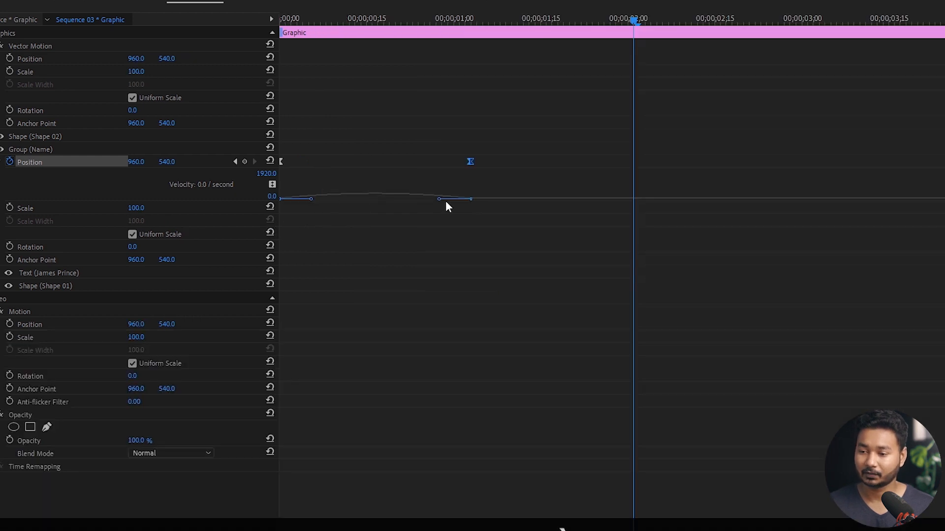
{"action": "left_click_drag", "start_coordinate": [311, 199], "coordinate": [363, 201]}
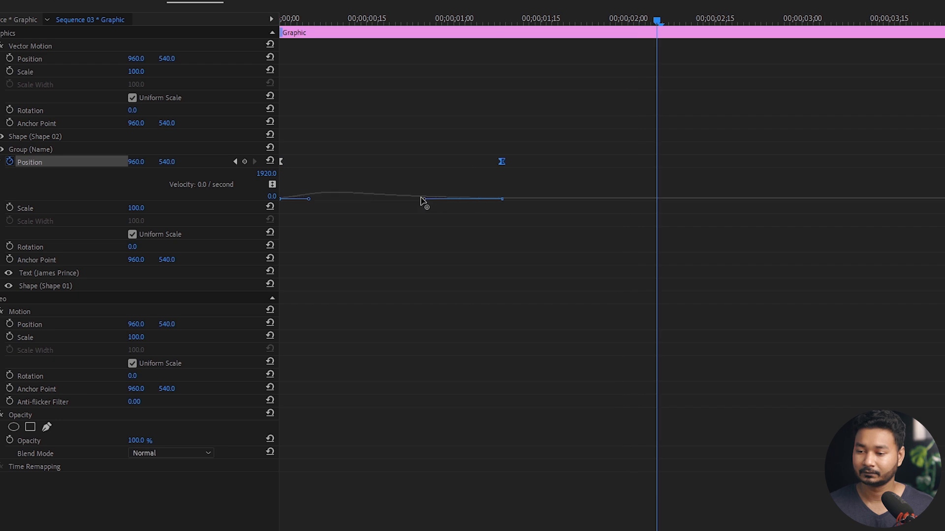
{"action": "mouse_move", "coordinate": [421, 198]}
{"action": "left_mouse_down"}
{"action": "mouse_move", "coordinate": [389, 198]}
{"action": "mouse_move", "coordinate": [411, 198]}
{"action": "left_mouse_up"}
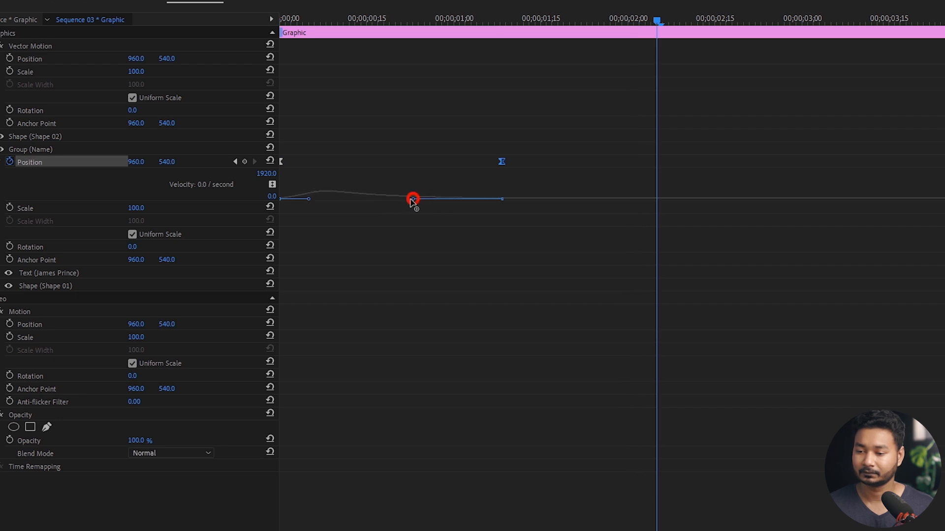
{"action": "key", "text": "grave"}
{"action": "left_click_drag", "start_coordinate": [196, 381], "coordinate": [93, 389]}
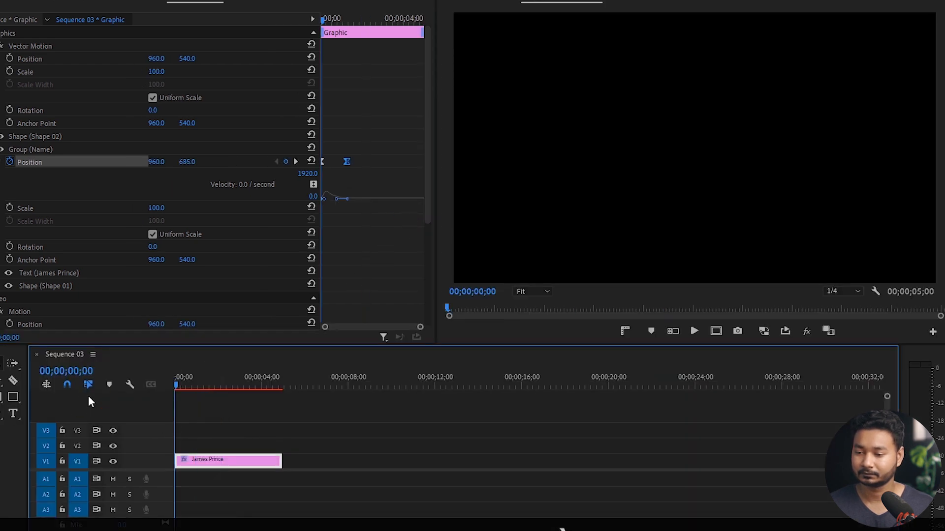
{"action": "key", "text": "space"}
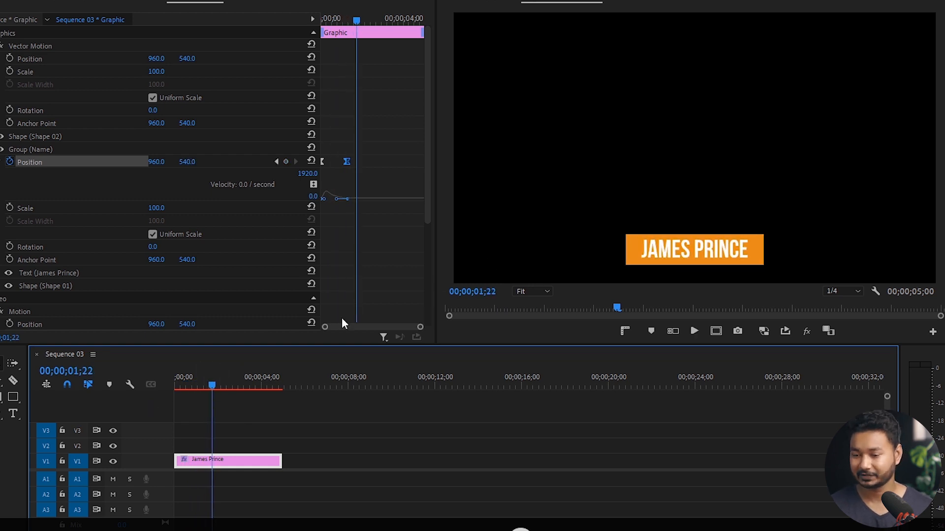
{"action": "left_click_drag", "start_coordinate": [227, 388], "coordinate": [268, 381]}
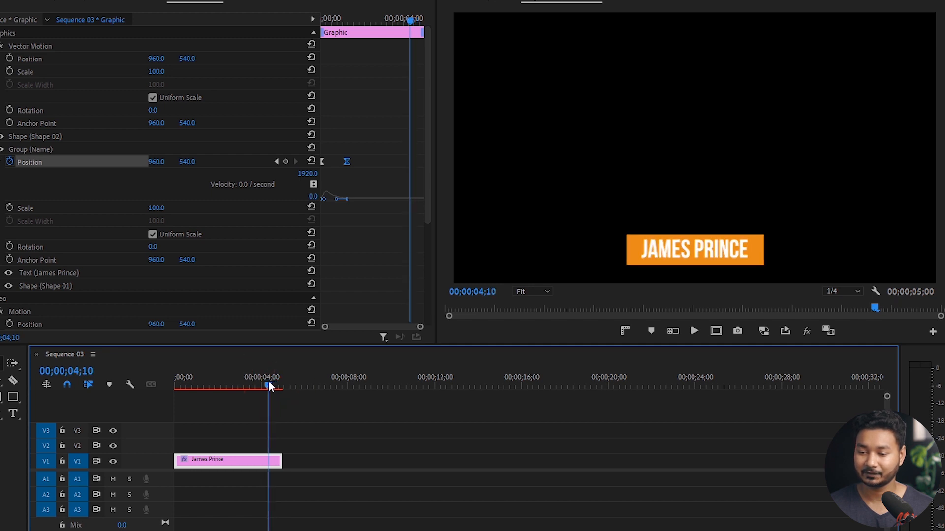
Step: Add an end Position keyframe at Y 774 so the lower third slides out of frame, then preview the outro
{"action": "left_click", "coordinate": [285, 161]}
{"action": "left_click_drag", "start_coordinate": [408, 28], "coordinate": [436, 20]}
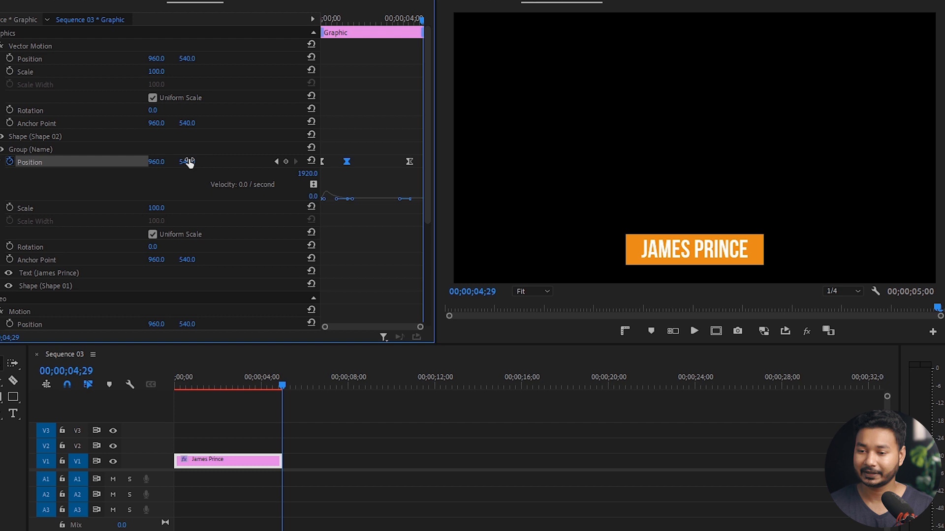
{"action": "left_click_drag", "start_coordinate": [187, 161], "coordinate": [227, 162]}
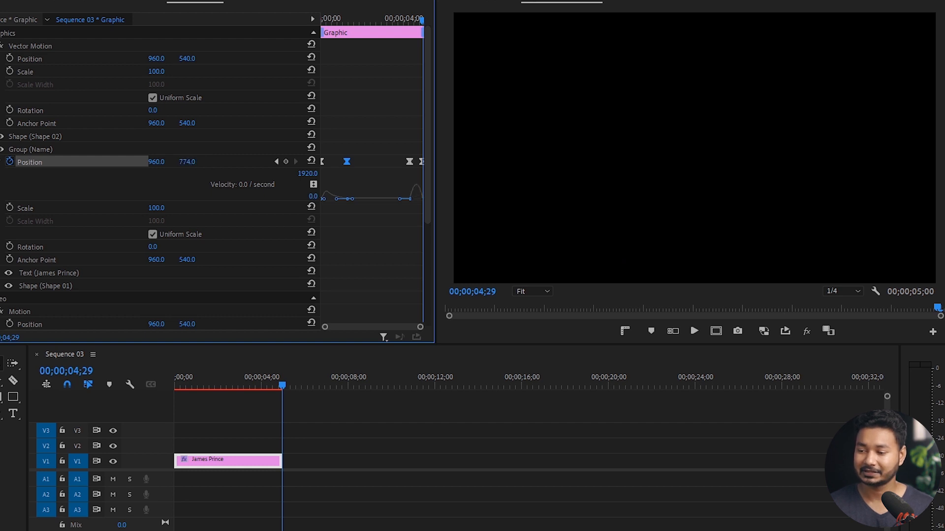
{"action": "left_click", "coordinate": [256, 386]}
{"action": "key", "text": "space"}
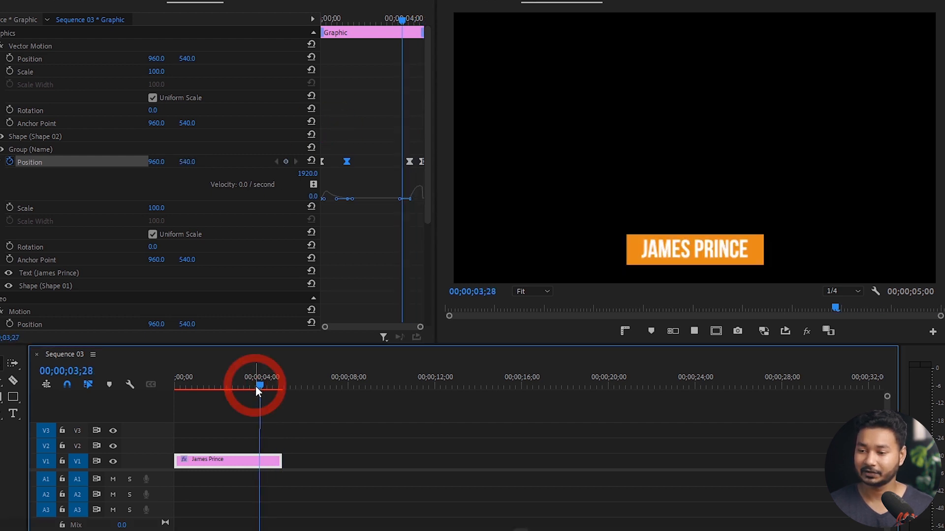
{"action": "key", "text": "space"}
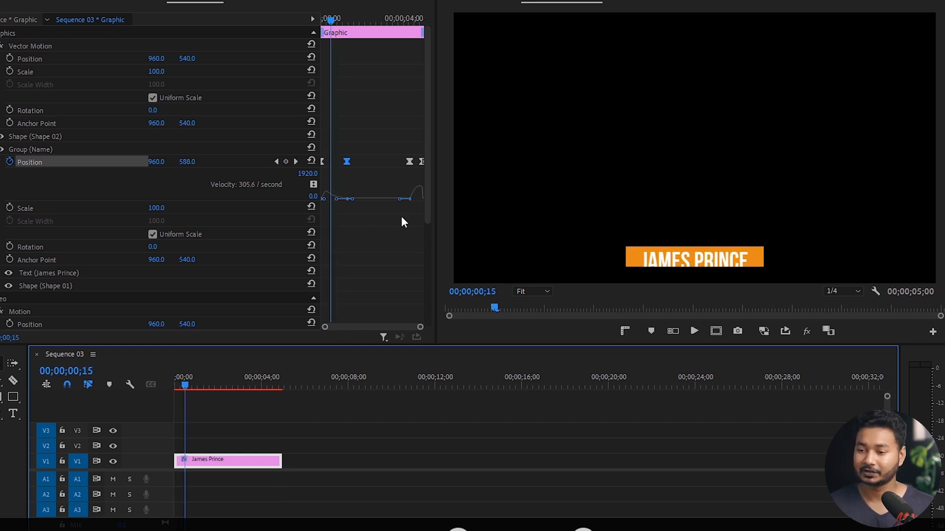
Step: Clear the keyframe selection and play the full intro and outro from the sequence start
{"action": "key", "text": "grave"}
{"action": "key", "text": "ctrl+shift+a"}
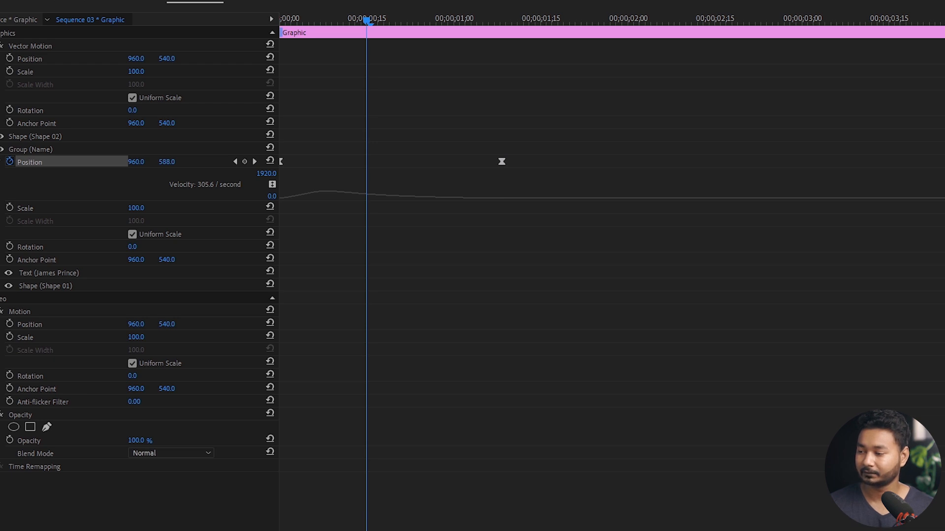
{"action": "key", "text": "grave"}
{"action": "left_click_drag", "start_coordinate": [182, 382], "coordinate": [126, 384]}
{"action": "key", "text": "space"}
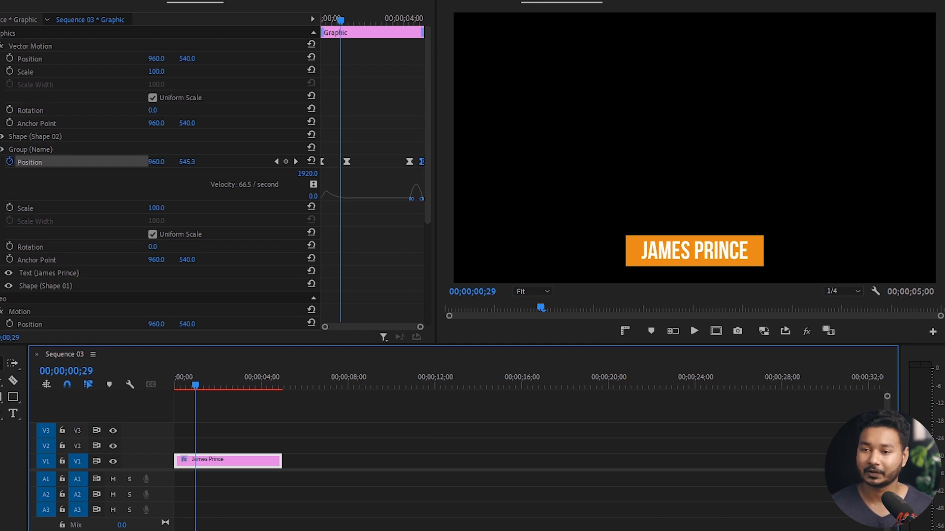
{"action": "left_click", "coordinate": [123, 16]}
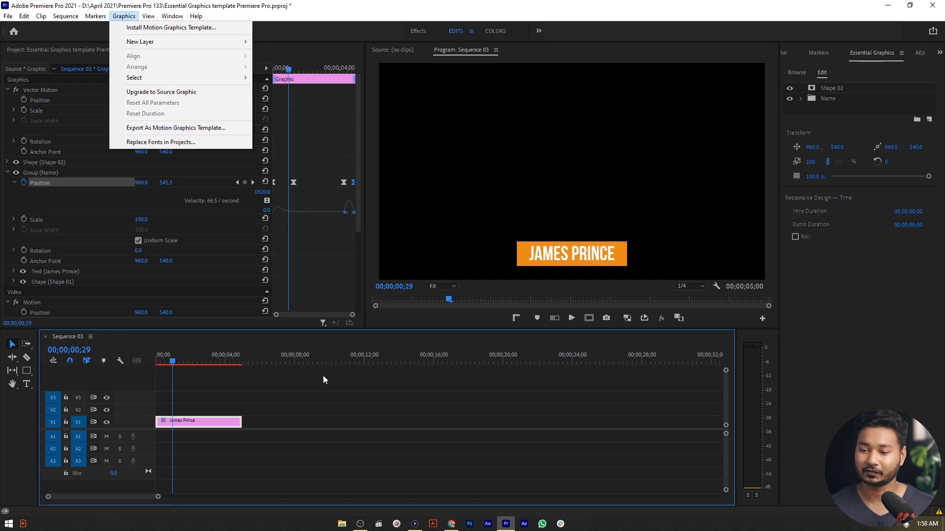
{"action": "left_click", "coordinate": [507, 390]}
{"action": "left_click", "coordinate": [196, 424]}
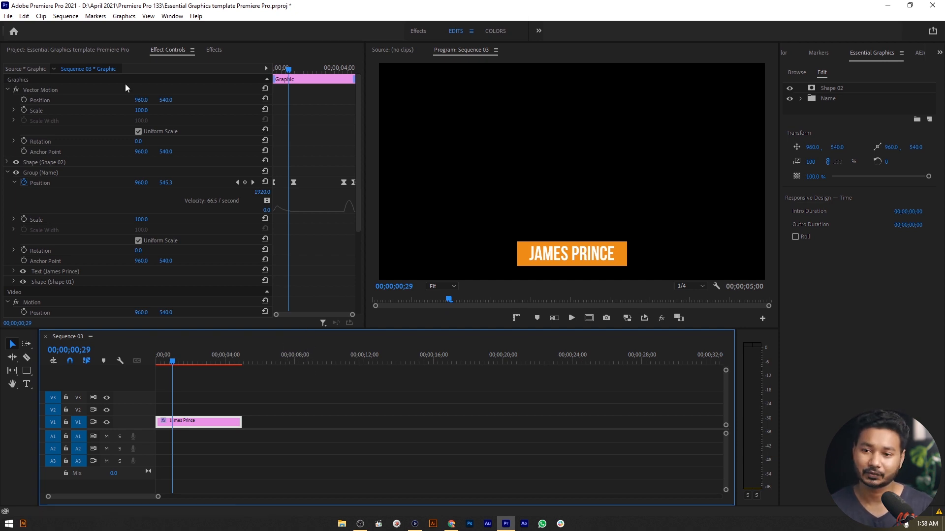
{"action": "left_click", "coordinate": [126, 16]}
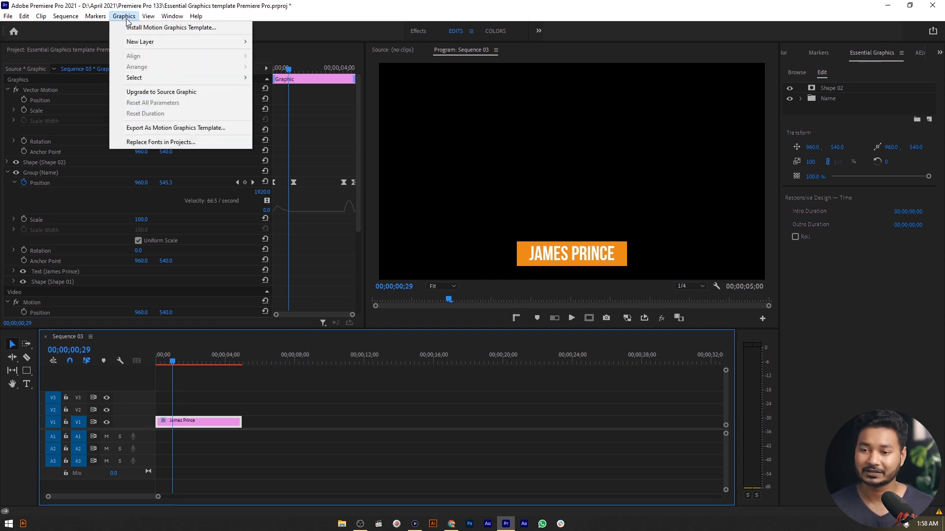
{"action": "left_click", "coordinate": [153, 131]}
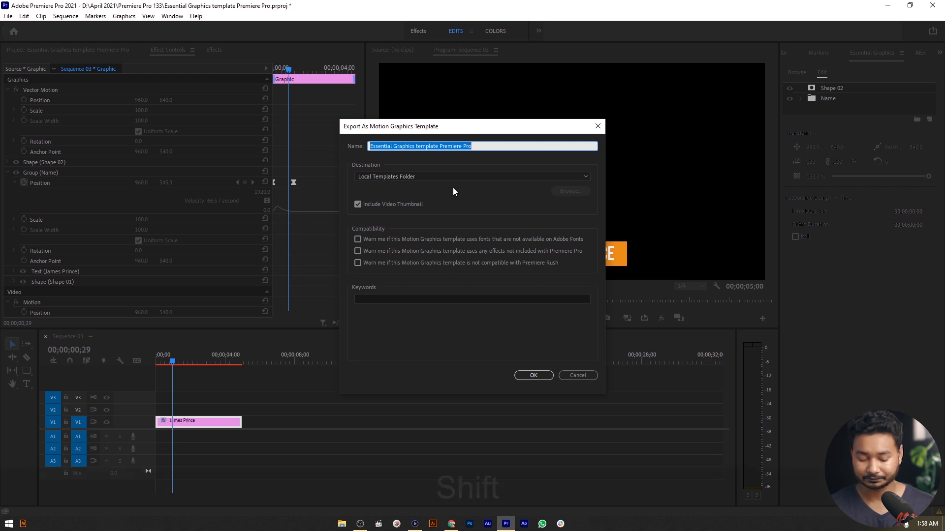
Step: Name the template 'James Lower Third', keep the video thumbnail, and save to the Desktop
{"action": "type", "text": "James"}
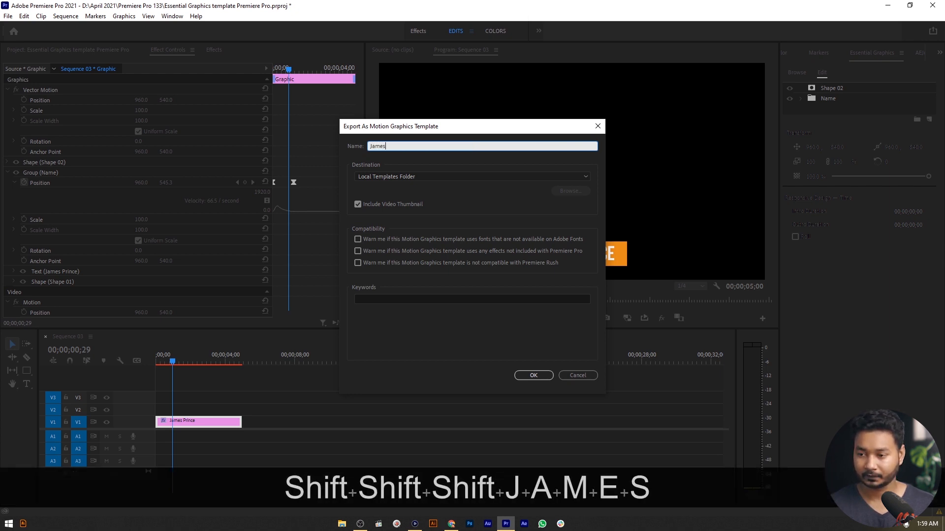
{"action": "type", "text": " Lower Third"}
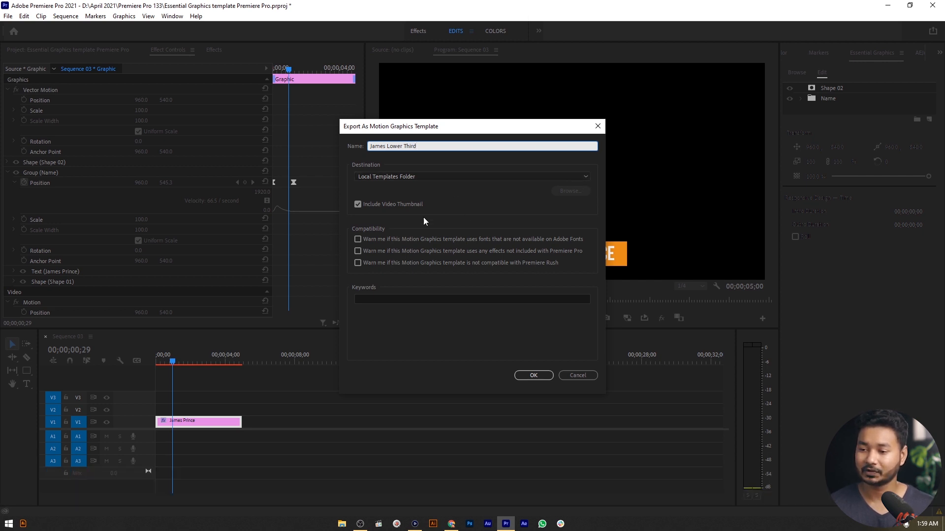
{"action": "left_click", "coordinate": [409, 204]}
{"action": "left_click", "coordinate": [441, 179]}
{"action": "left_click", "coordinate": [425, 195]}
{"action": "left_click", "coordinate": [397, 206]}
{"action": "left_click", "coordinate": [572, 192]}
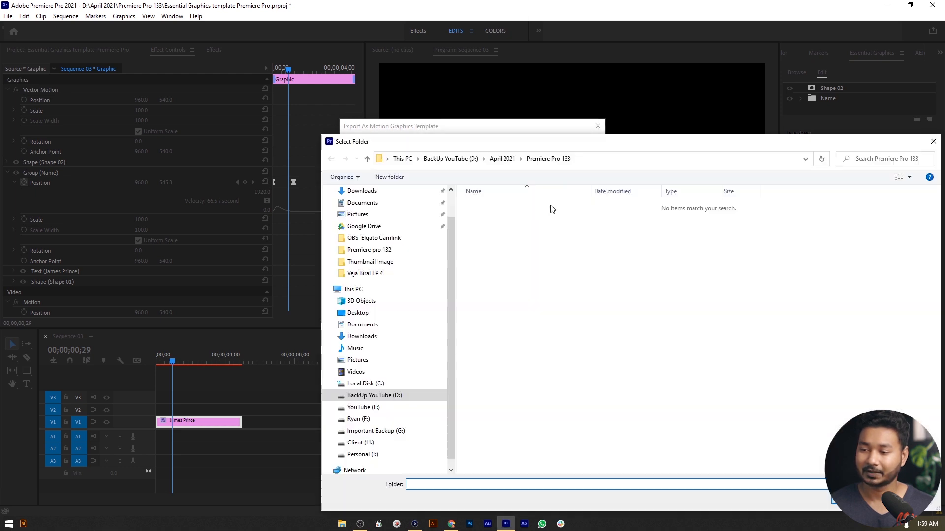
{"action": "scroll", "coordinate": [456, 244], "scroll_direction": "up", "scroll_amount": 3}
{"action": "left_click", "coordinate": [358, 210]}
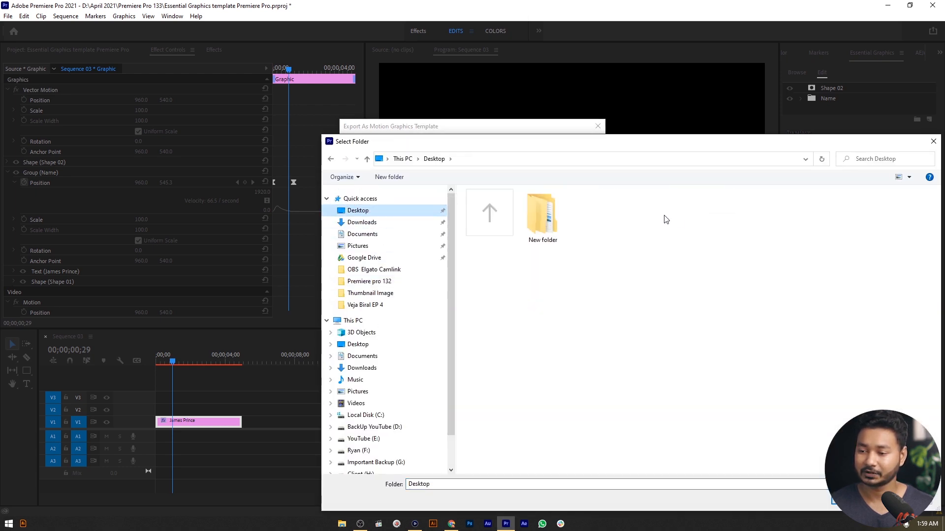
{"action": "left_click", "coordinate": [839, 503]}
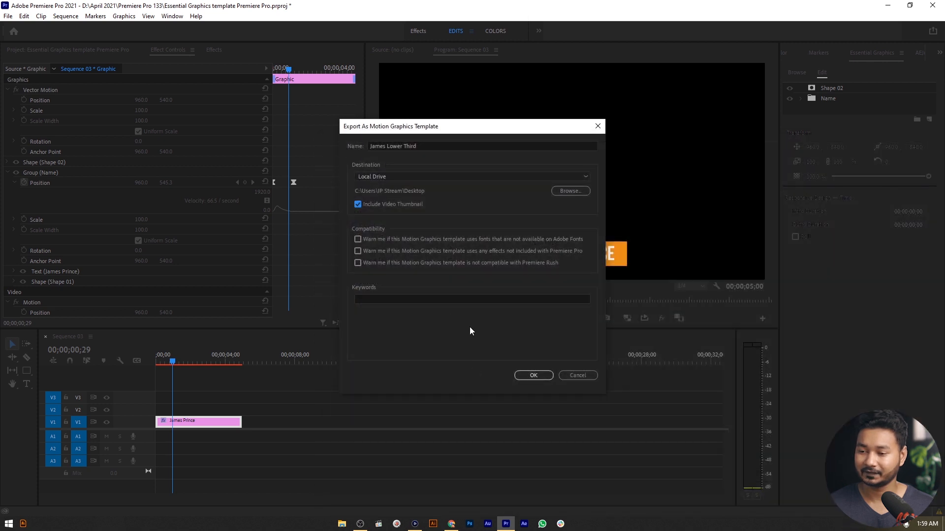
Step: Add keywords 'James Lower Third' and 'jp stream lower third', then export the template
{"action": "left_click", "coordinate": [442, 145]}
{"action": "key", "text": "ctrl+c"}
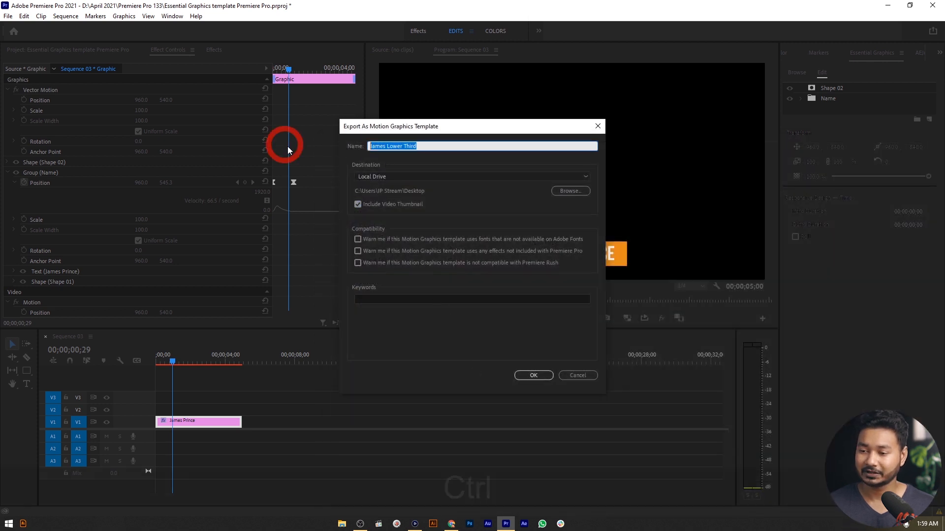
{"action": "left_click", "coordinate": [390, 299]}
{"action": "key", "text": "ctrl+v"}
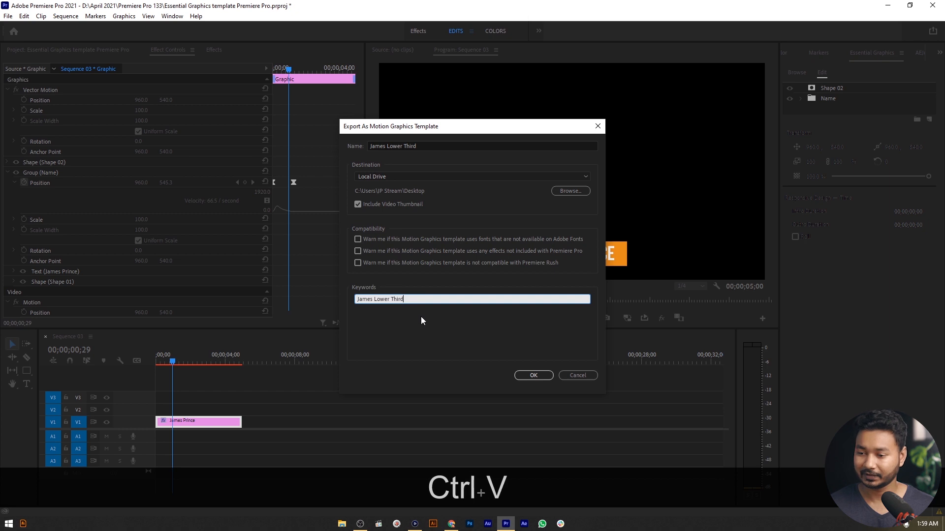
{"action": "key", "text": "Return"}
{"action": "left_click", "coordinate": [408, 300]}
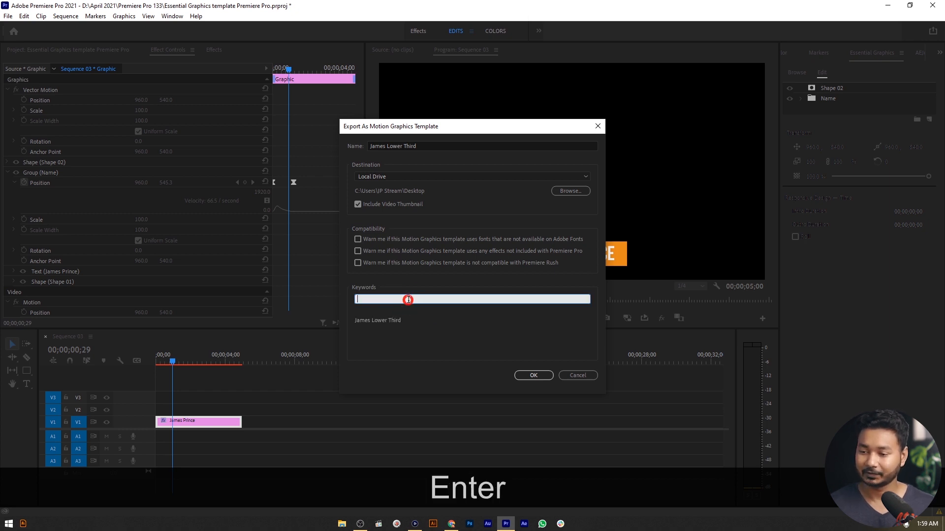
{"action": "type", "text": "jp stream lower third"}
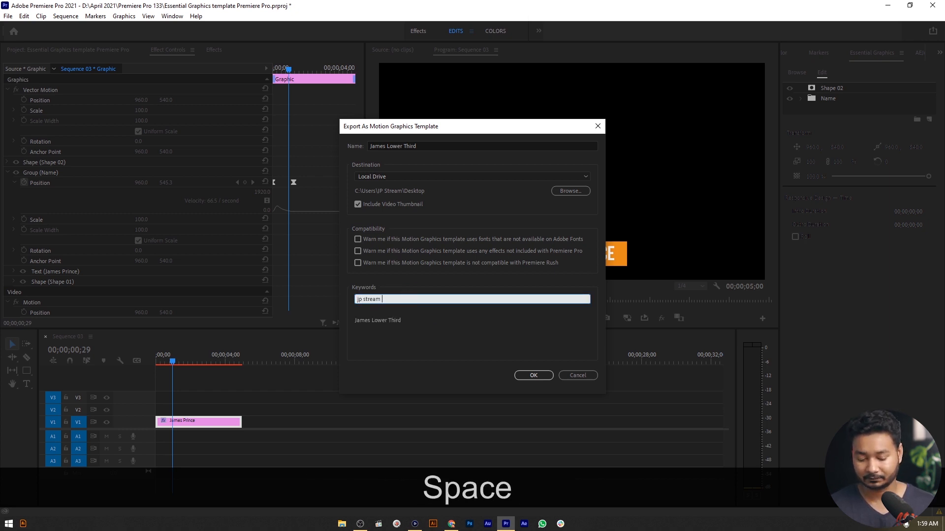
{"action": "key", "text": "Return"}
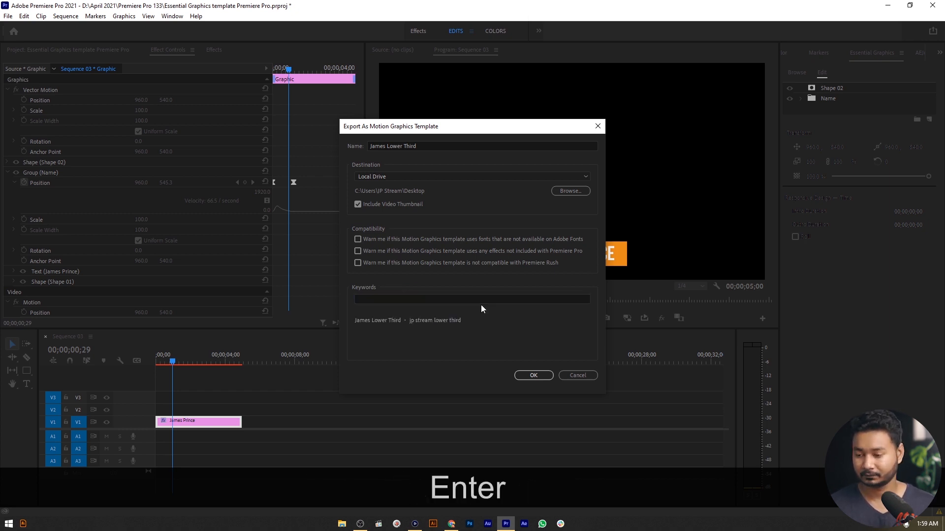
{"action": "left_click", "coordinate": [544, 376]}
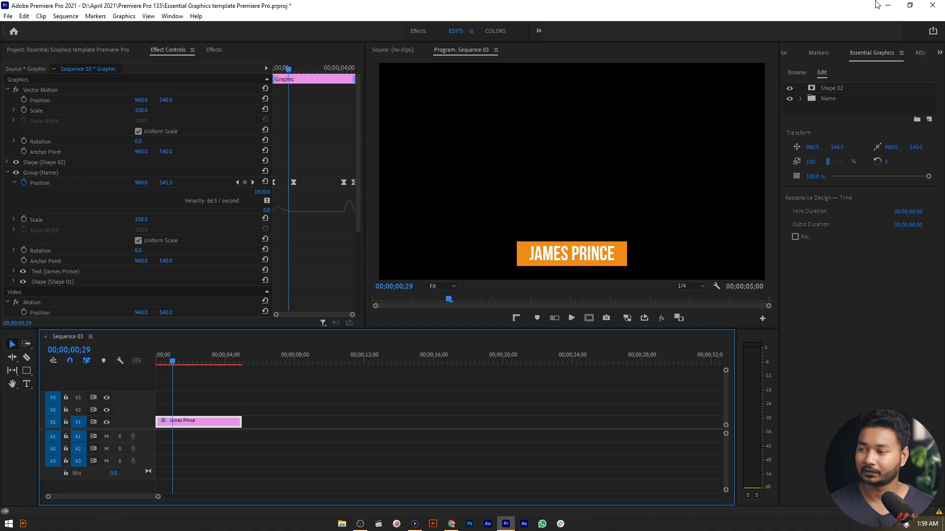
{"action": "left_click", "coordinate": [942, 525]}
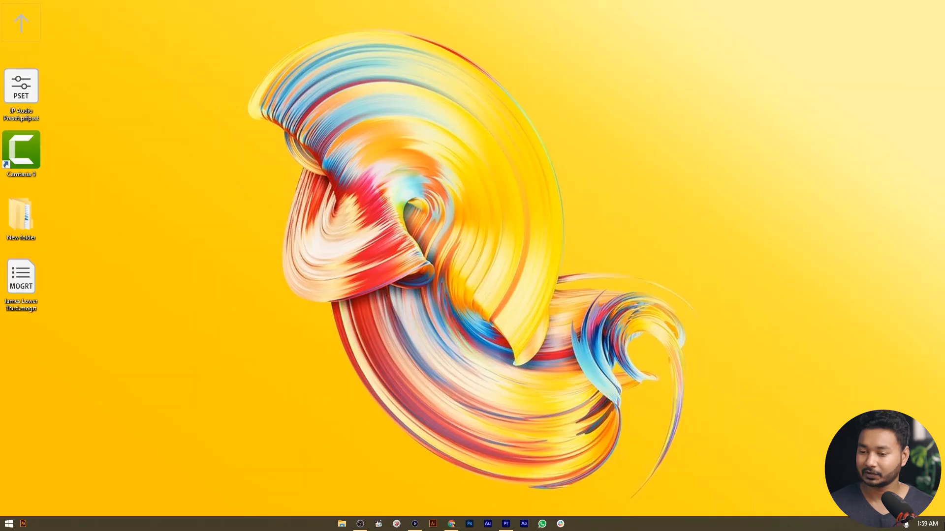
{"action": "left_click", "coordinate": [22, 288]}
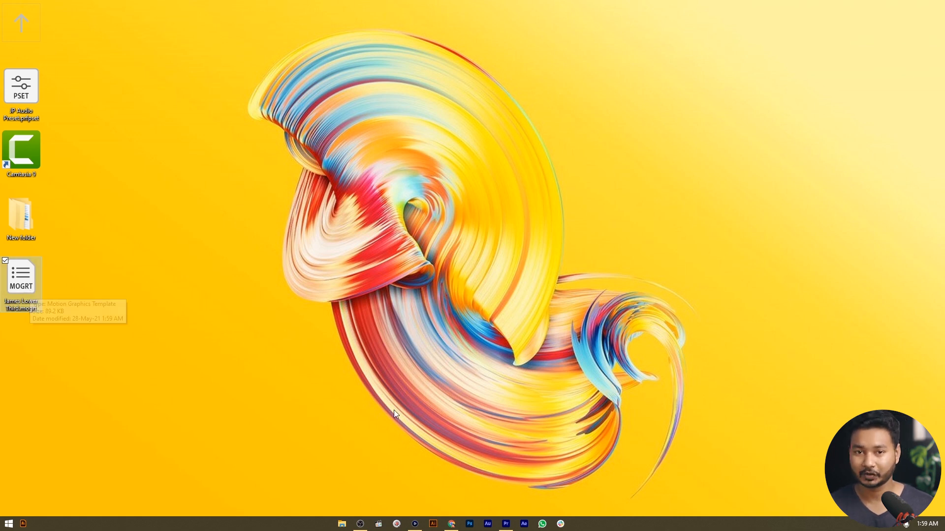
{"action": "left_click", "coordinate": [506, 524]}
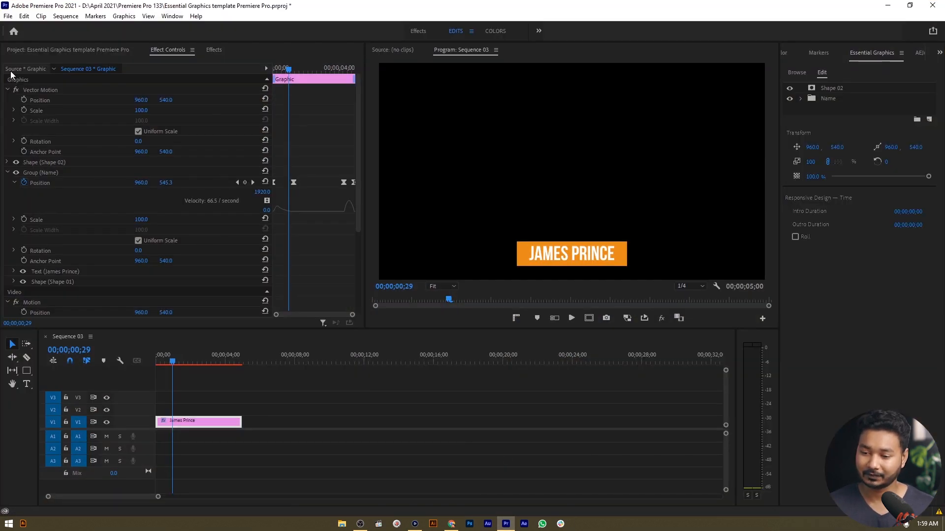
Step: Close the current project and open the 'Ghost effect' project from Recent
{"action": "left_click", "coordinate": [7, 15]}
{"action": "left_click", "coordinate": [22, 82]}
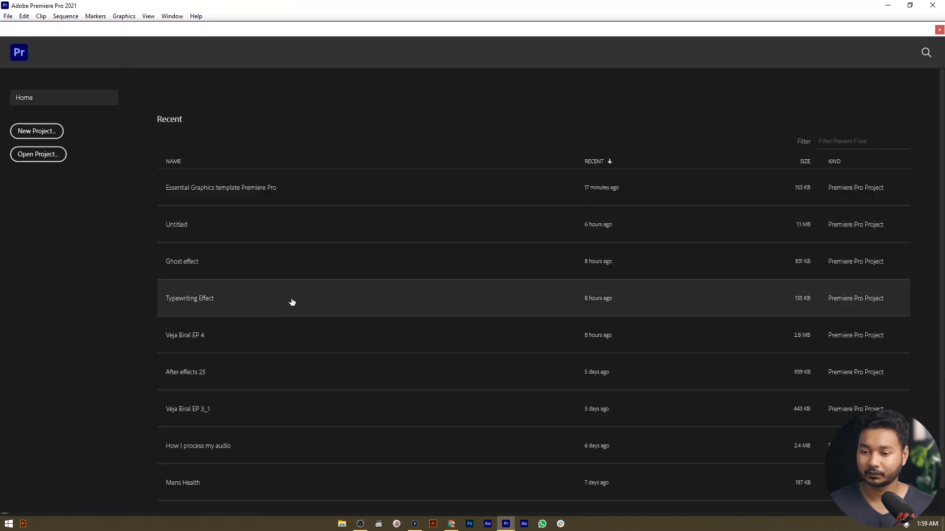
{"action": "left_click", "coordinate": [211, 262]}
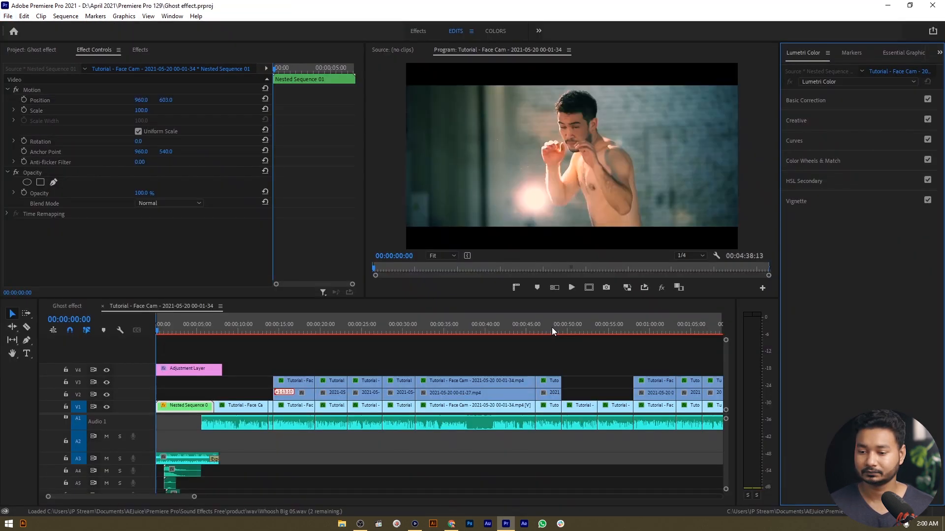
Step: Move the playhead to about 10 seconds and show the Essential Graphics Browse panel
{"action": "left_click", "coordinate": [240, 329]}
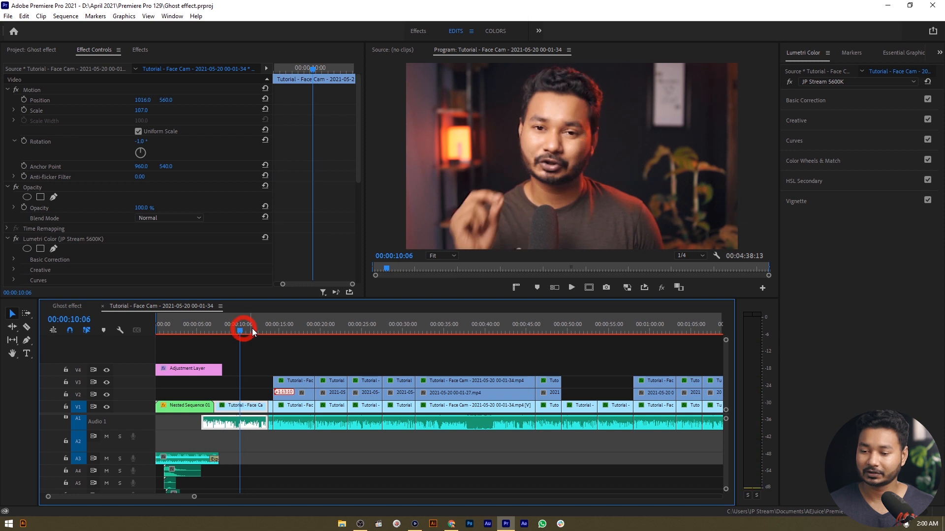
{"action": "left_click", "coordinate": [905, 53]}
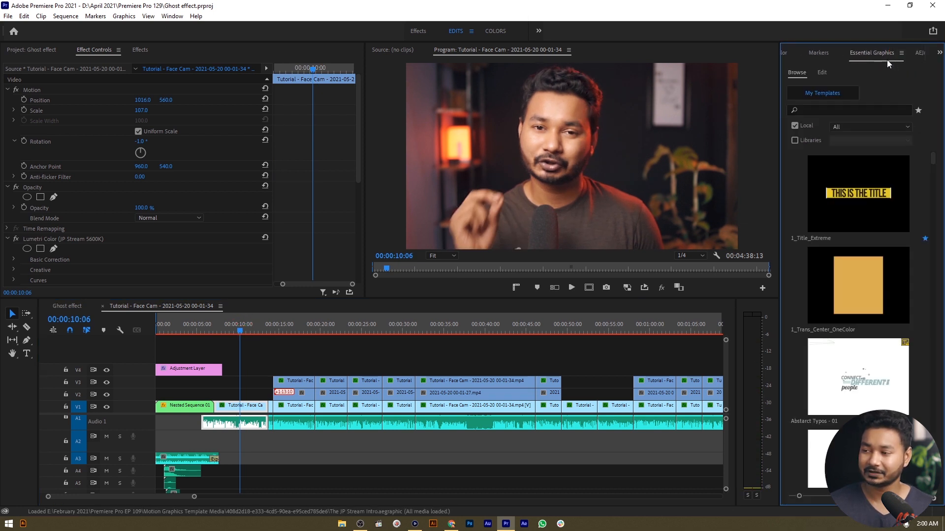
{"action": "left_click", "coordinate": [836, 110]}
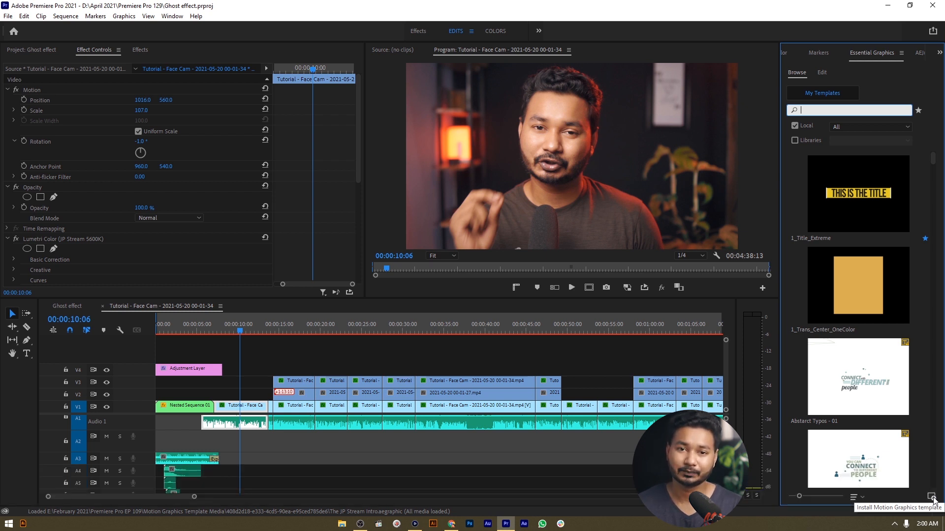
Step: Install the James Lower Third.mogrt template from the Desktop
{"action": "left_click", "coordinate": [932, 498]}
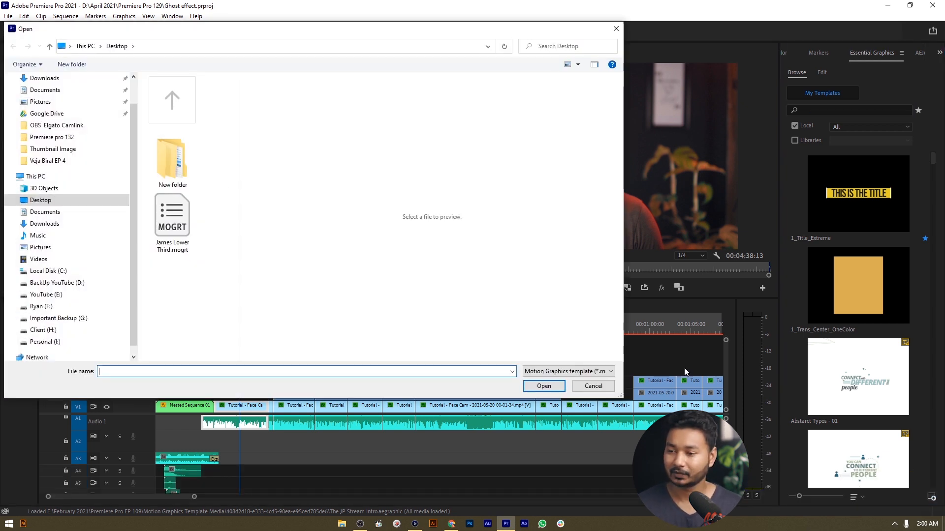
{"action": "left_click", "coordinate": [189, 231]}
{"action": "left_click", "coordinate": [541, 387]}
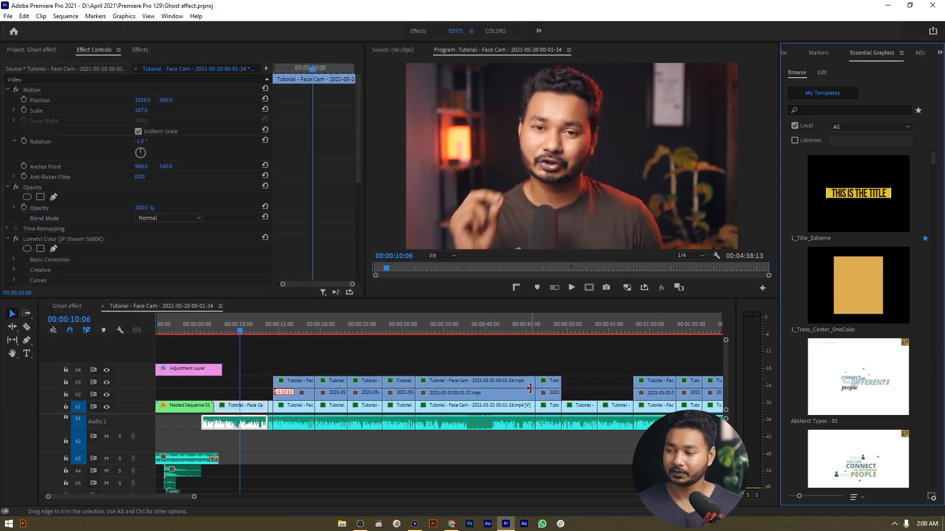
Step: Search 'jp stream lower third', place the template on V4 near 10 seconds, and preview it
{"action": "left_click", "coordinate": [842, 110]}
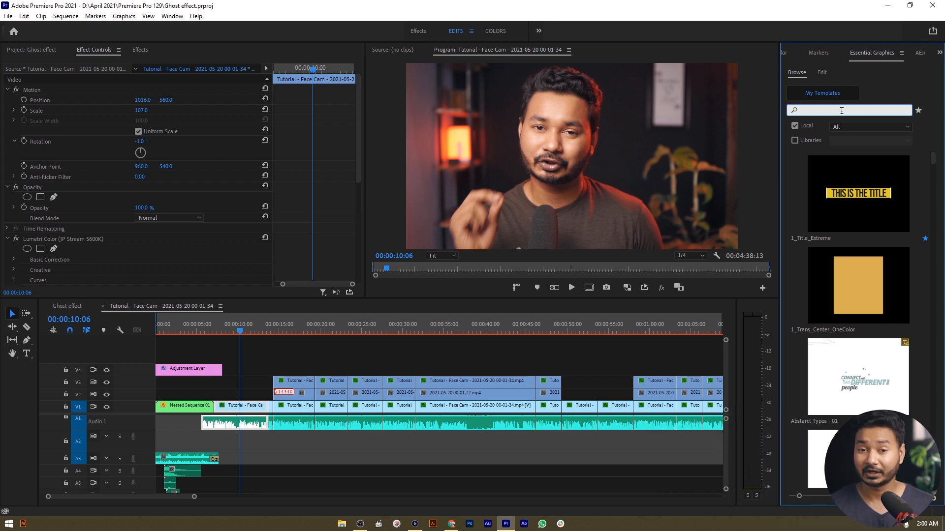
{"action": "type", "text": "j"}
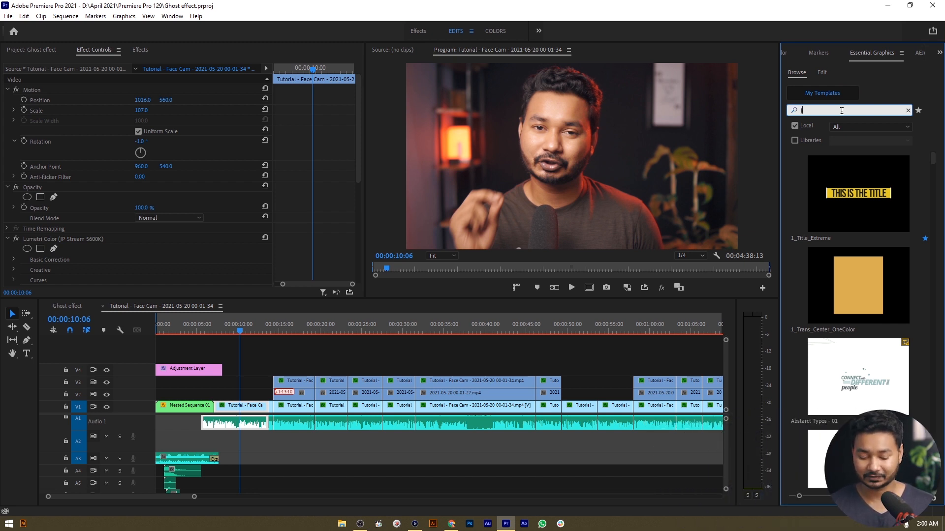
{"action": "type", "text": "p stream lower"}
{"action": "key", "text": "BackSpace"}
{"action": "type", "text": "r third"}
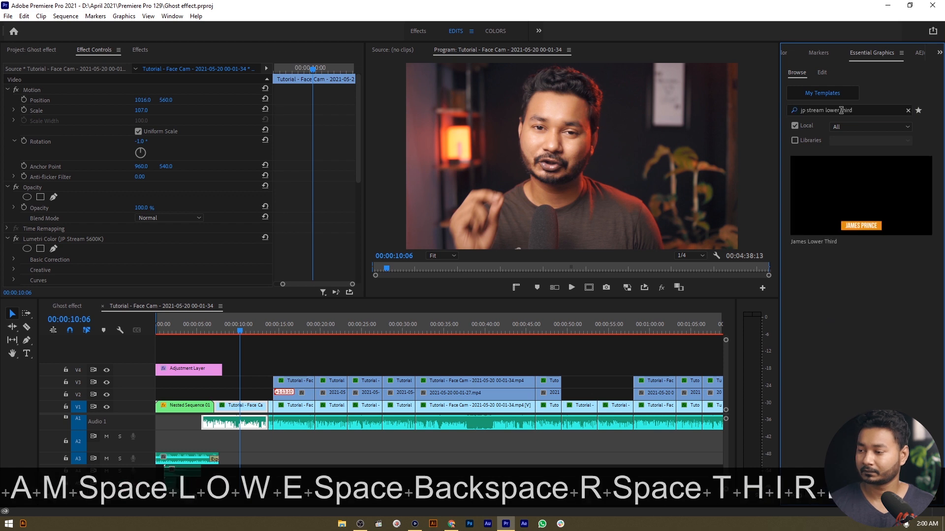
{"action": "left_click_drag", "start_coordinate": [864, 188], "coordinate": [238, 376]}
{"action": "key", "text": "space"}
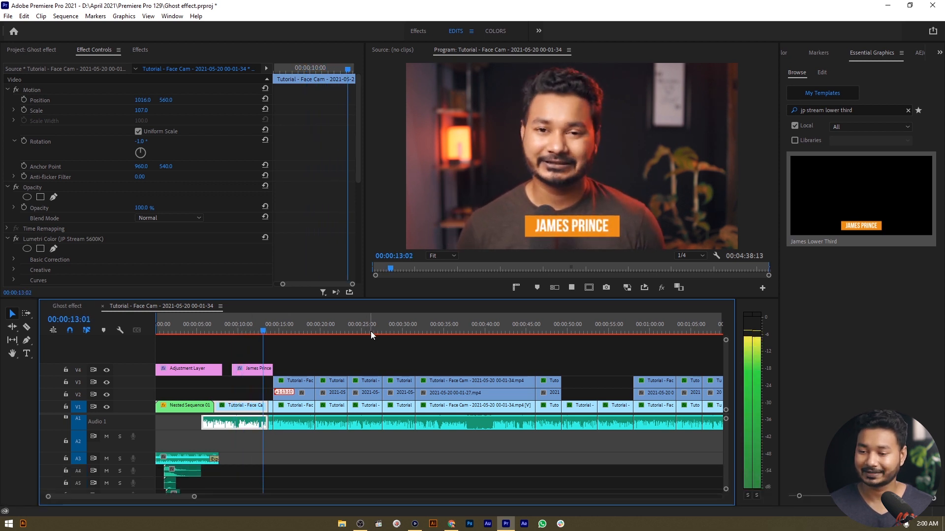
{"action": "key", "text": "space"}
Step: Replace the lower third's JAMES PRINCE text with 'sdlhnfhkl' and scrub to preview it
{"action": "left_click", "coordinate": [251, 330]}
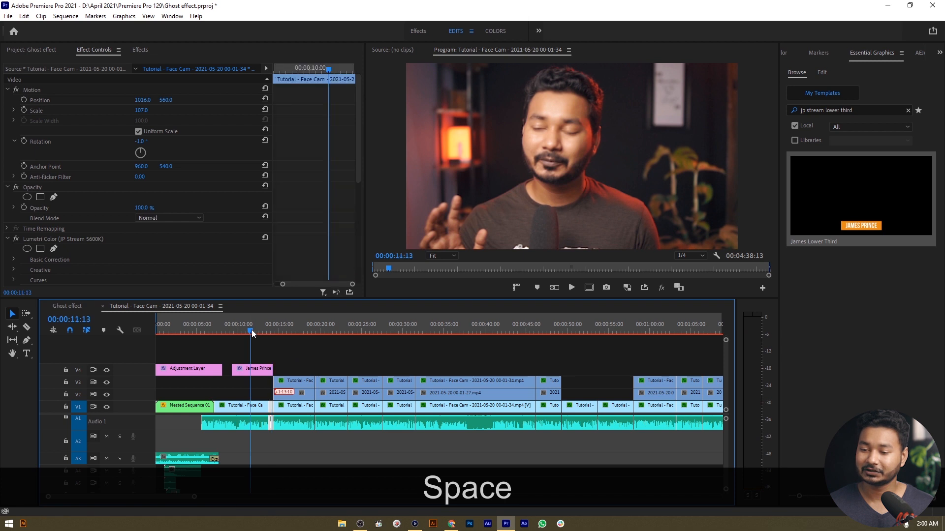
{"action": "left_click", "coordinate": [261, 370]}
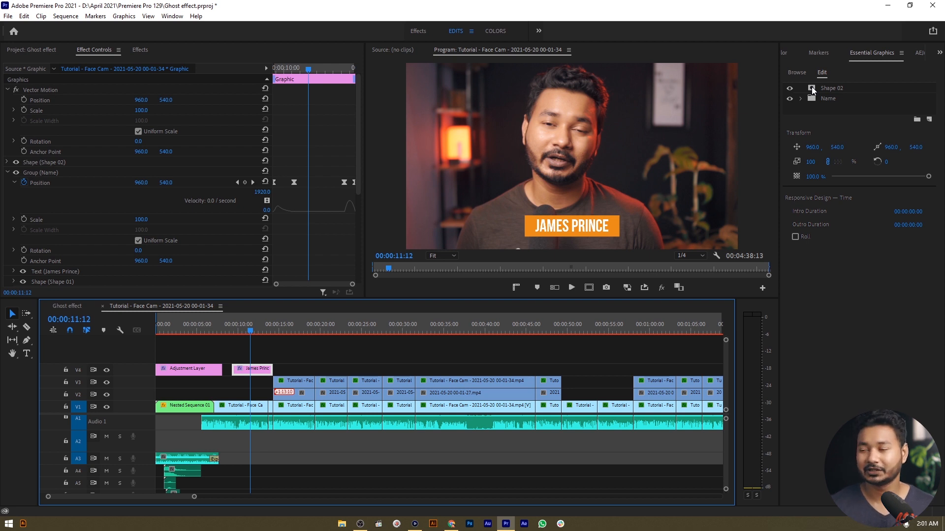
{"action": "double_click", "coordinate": [589, 232]}
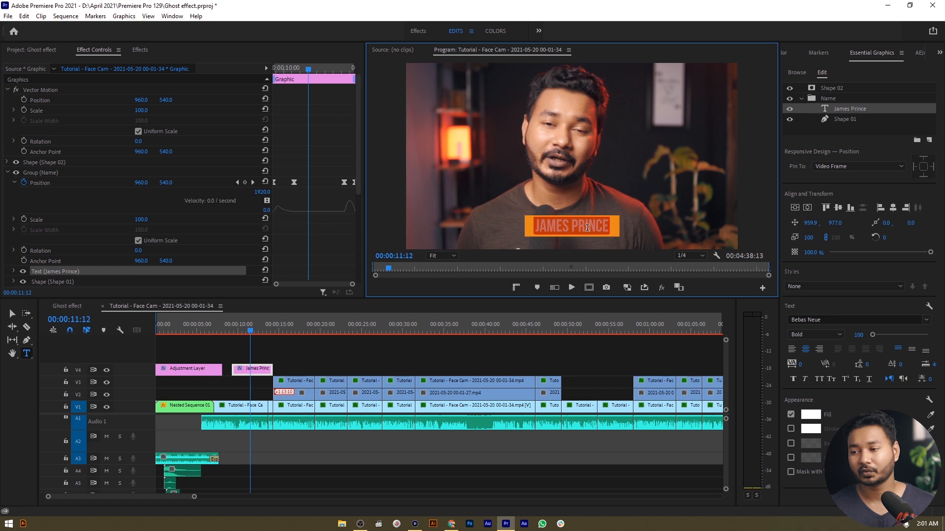
{"action": "type", "text": "sdlhnfhkl"}
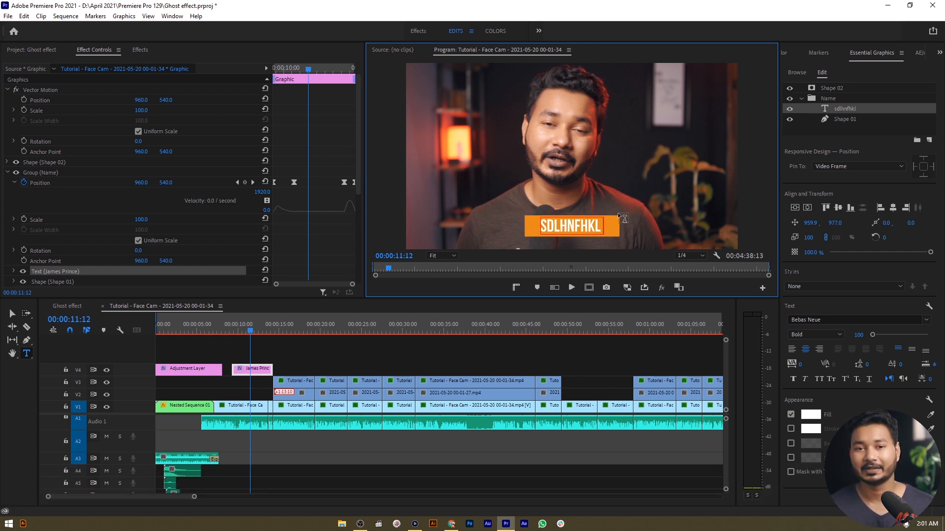
{"action": "left_click", "coordinate": [263, 355]}
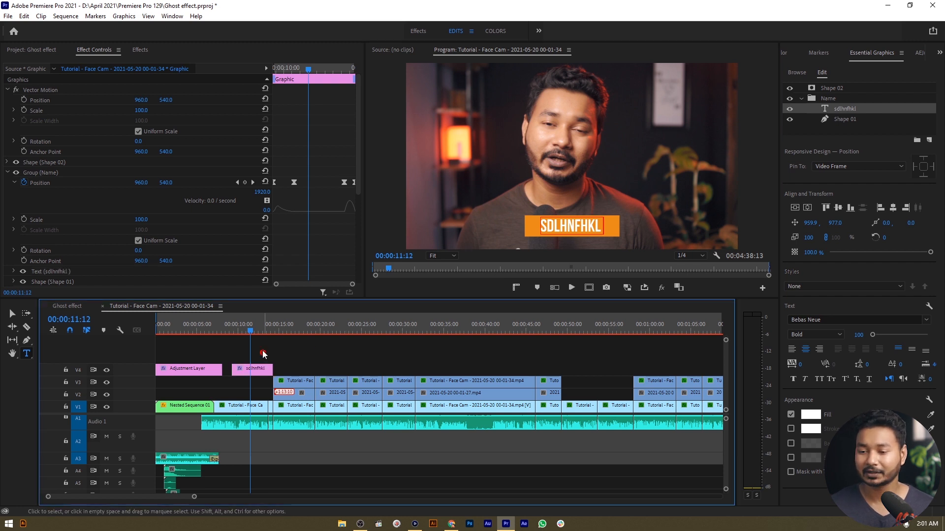
{"action": "left_click_drag", "start_coordinate": [245, 327], "coordinate": [252, 335]}
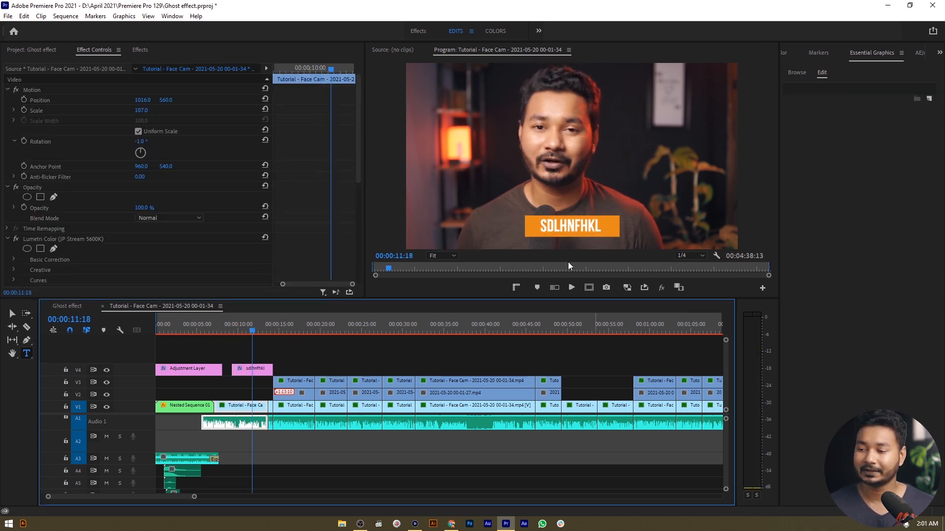